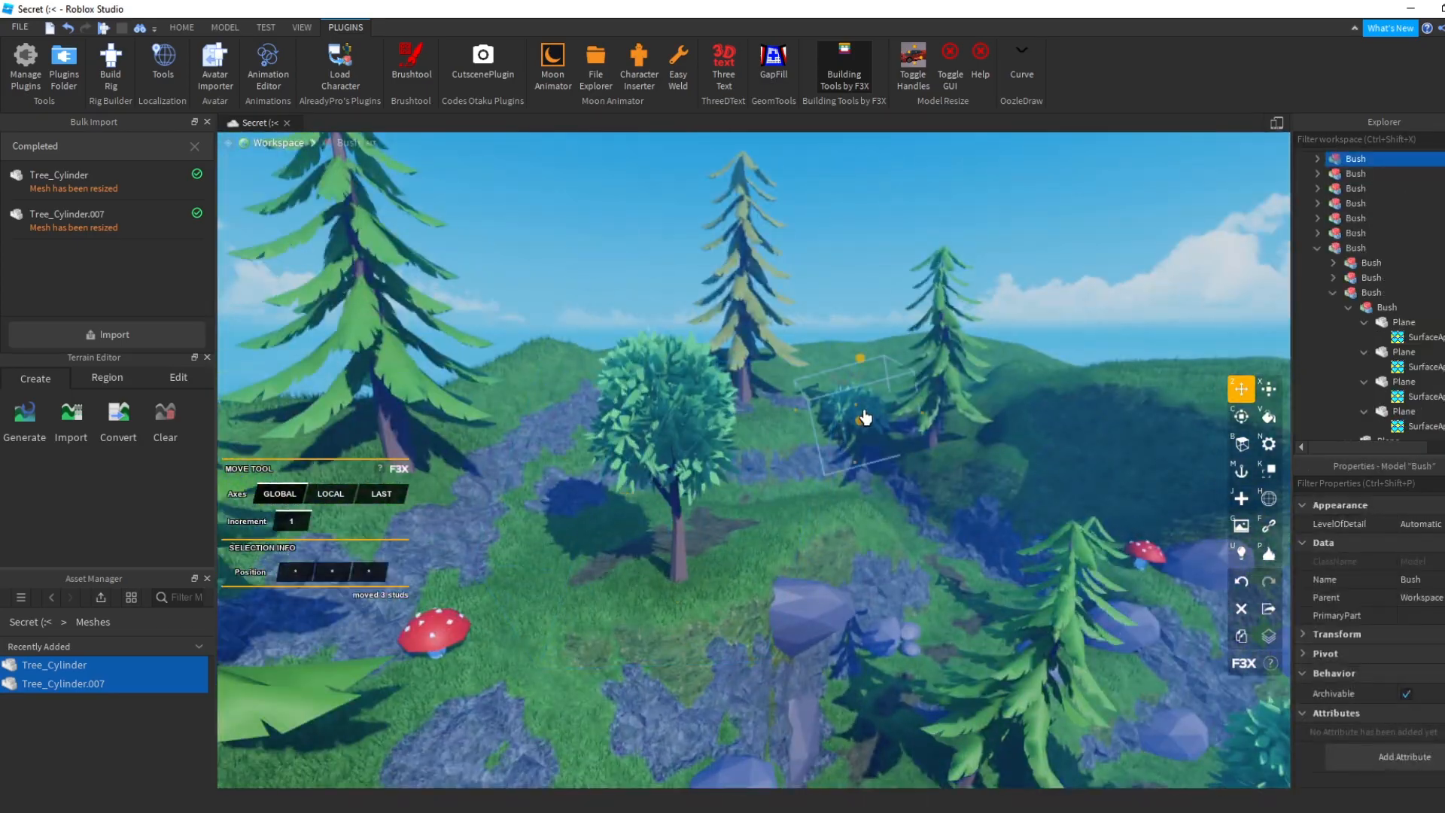
- Reposition the selected bush and neighbouring foliage around the round tree on the grassy hill with the Move tool
right_drag(866, 417, 742, 526)
click(742, 526)
shift+click(590, 471)
right_drag(590, 471, 727, 602)
click(947, 398)
click(900, 606)
click(880, 703)
click(768, 517)
- Rotate the selected foliage model on the hillside and resume moving it into place
key(c)
click(1009, 416)
click(727, 602)
key(z)
right_drag(727, 546, 774, 571)
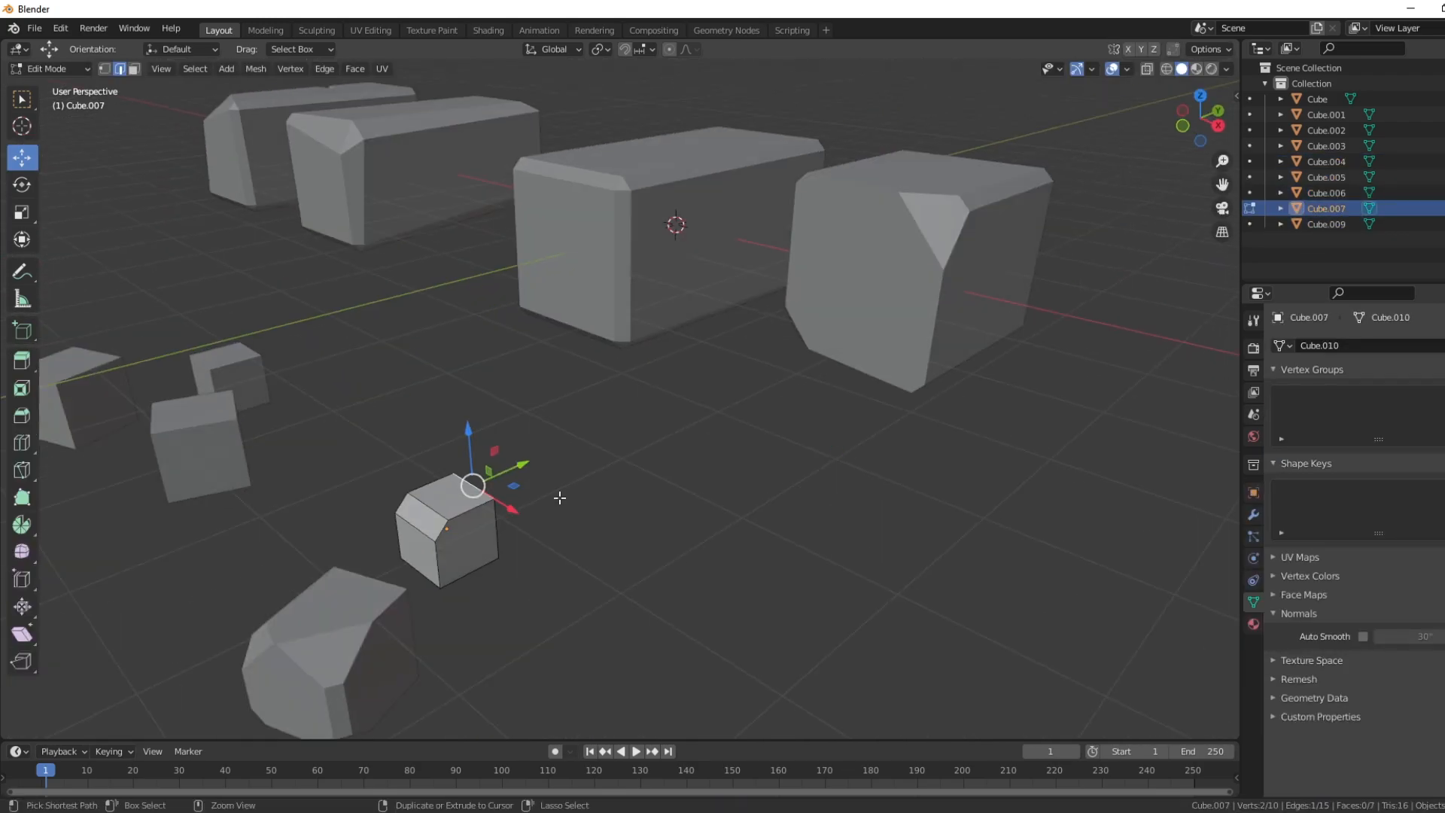
- Leave the bevelled cube in Blender and activate Building Tools by F3X for the imported brick meshes in Roblox Studio
click(689, 604)
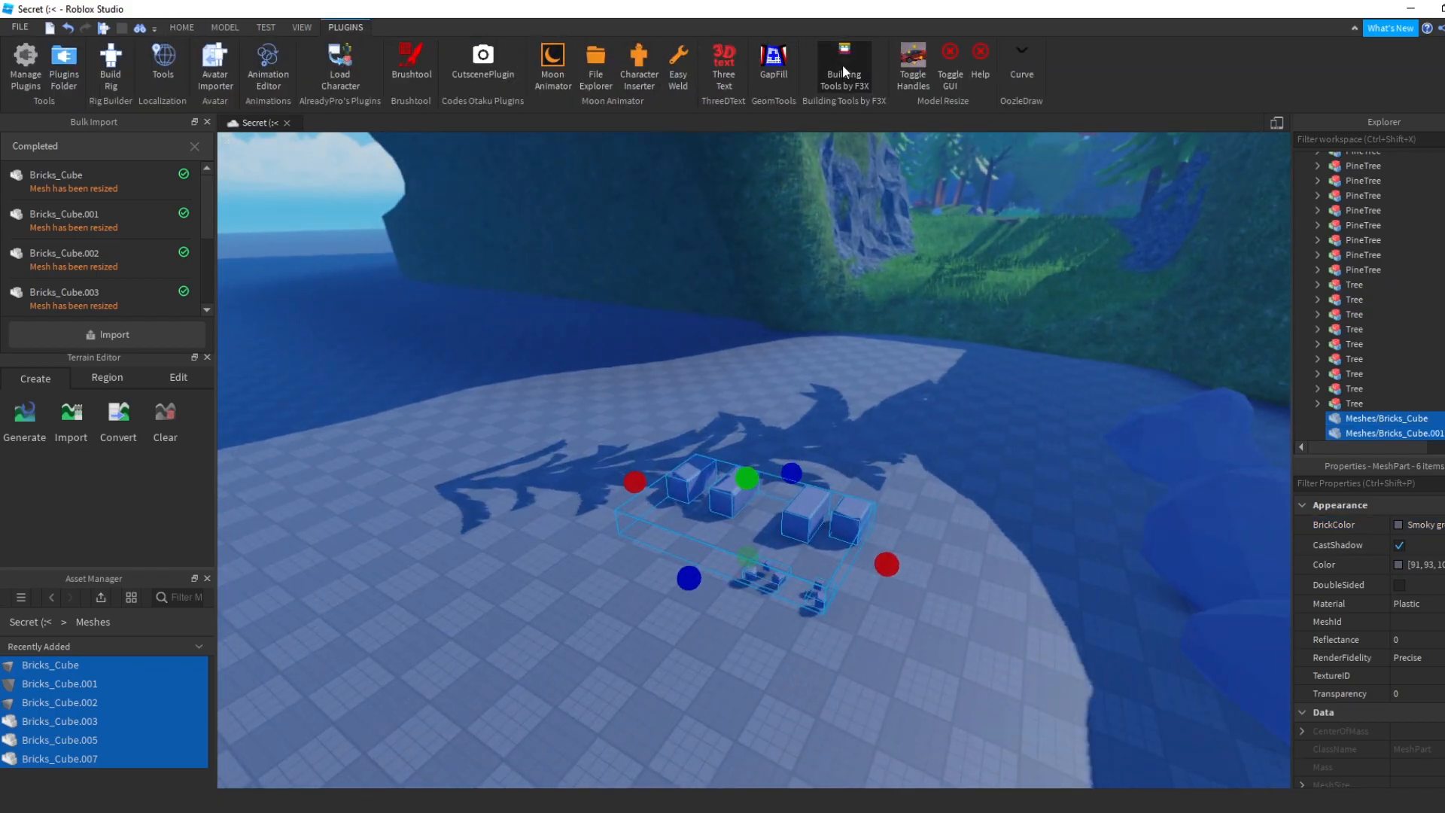
click(843, 73)
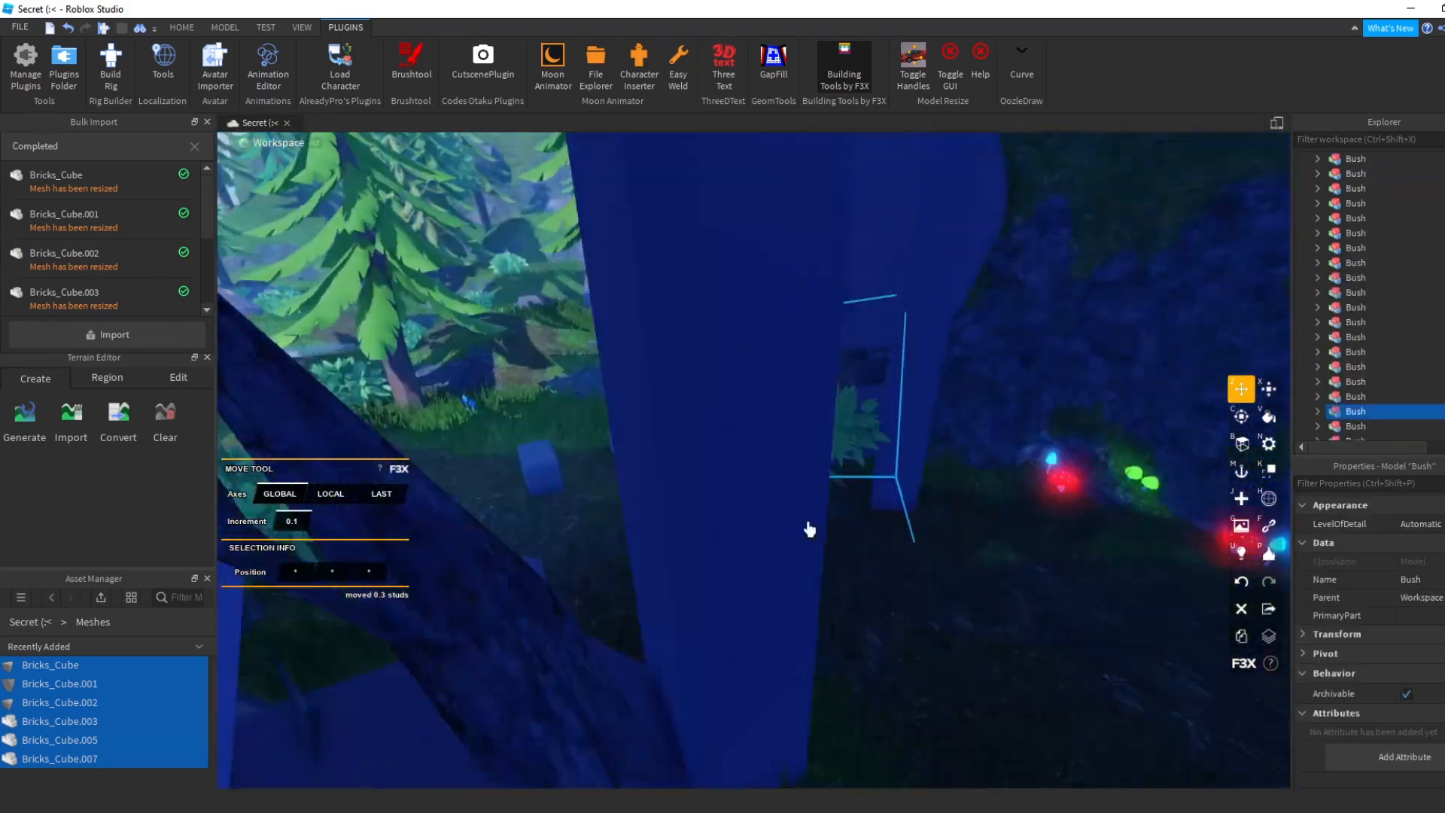
- Select a single bush model inside the grouped bushes among the trees beside the dirt path
click(1347, 426)
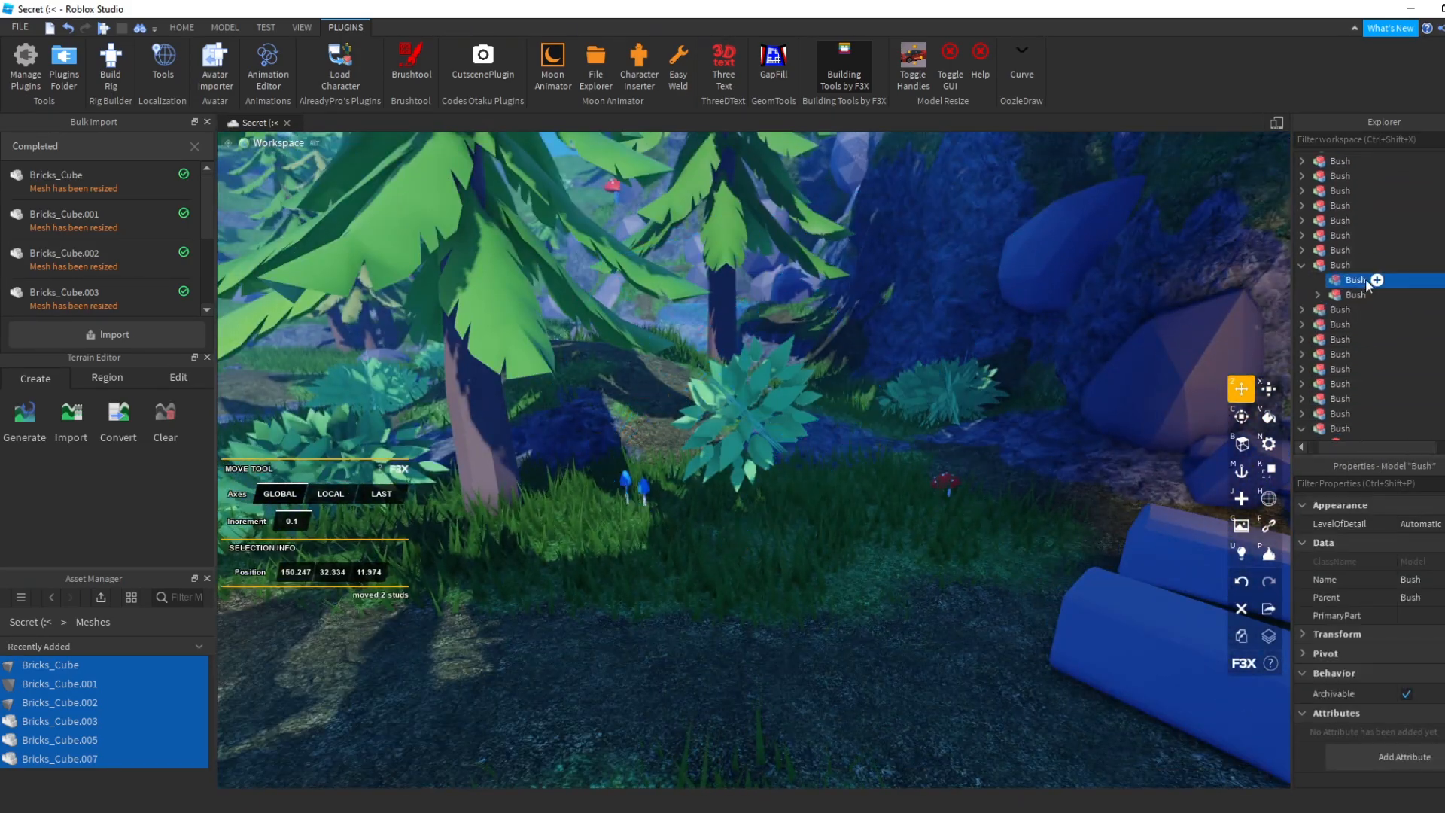
click(758, 441)
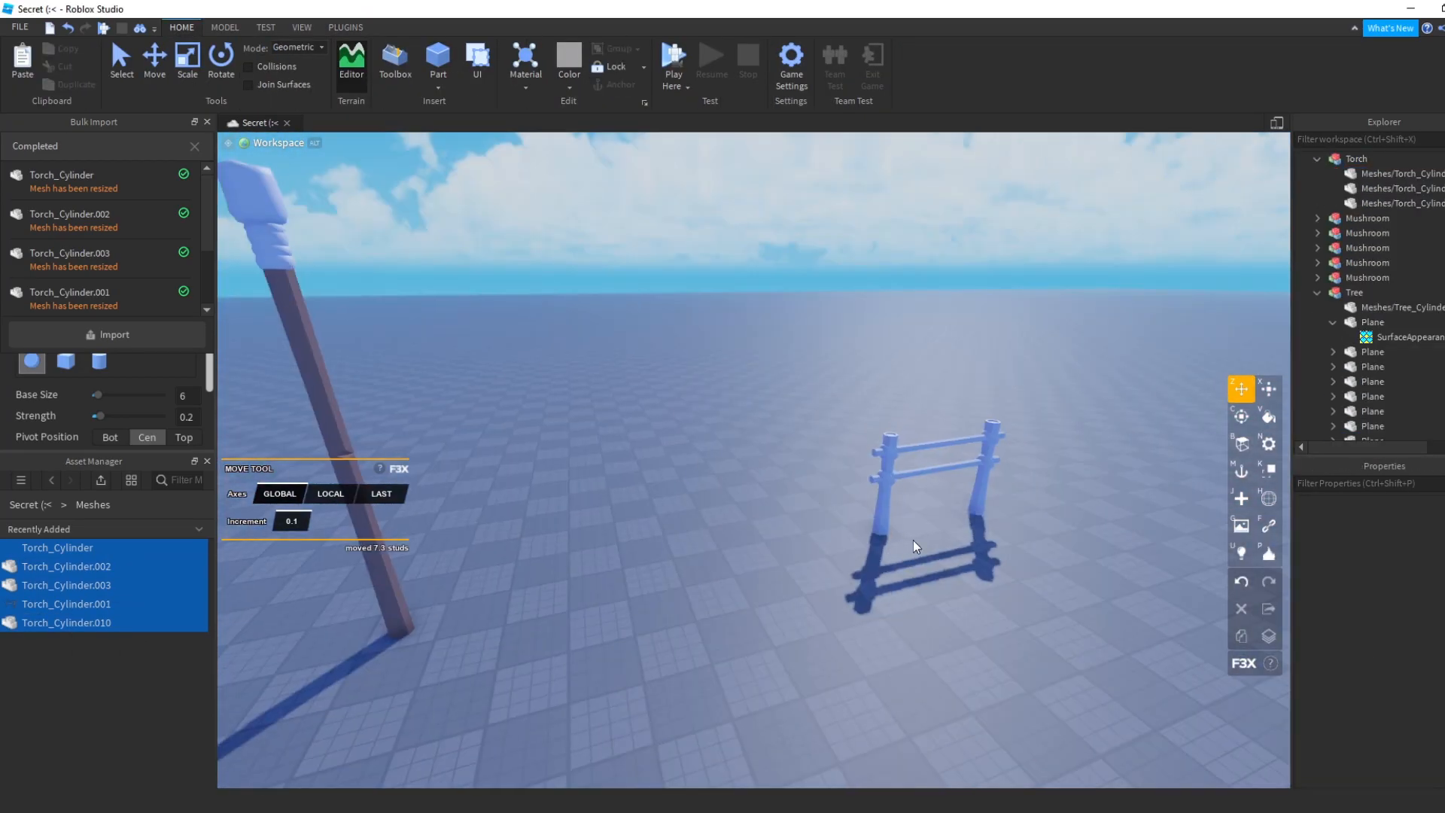
- Select the matching sub-meshes of the fence and the torch and open their BrickColor choices
click(977, 542)
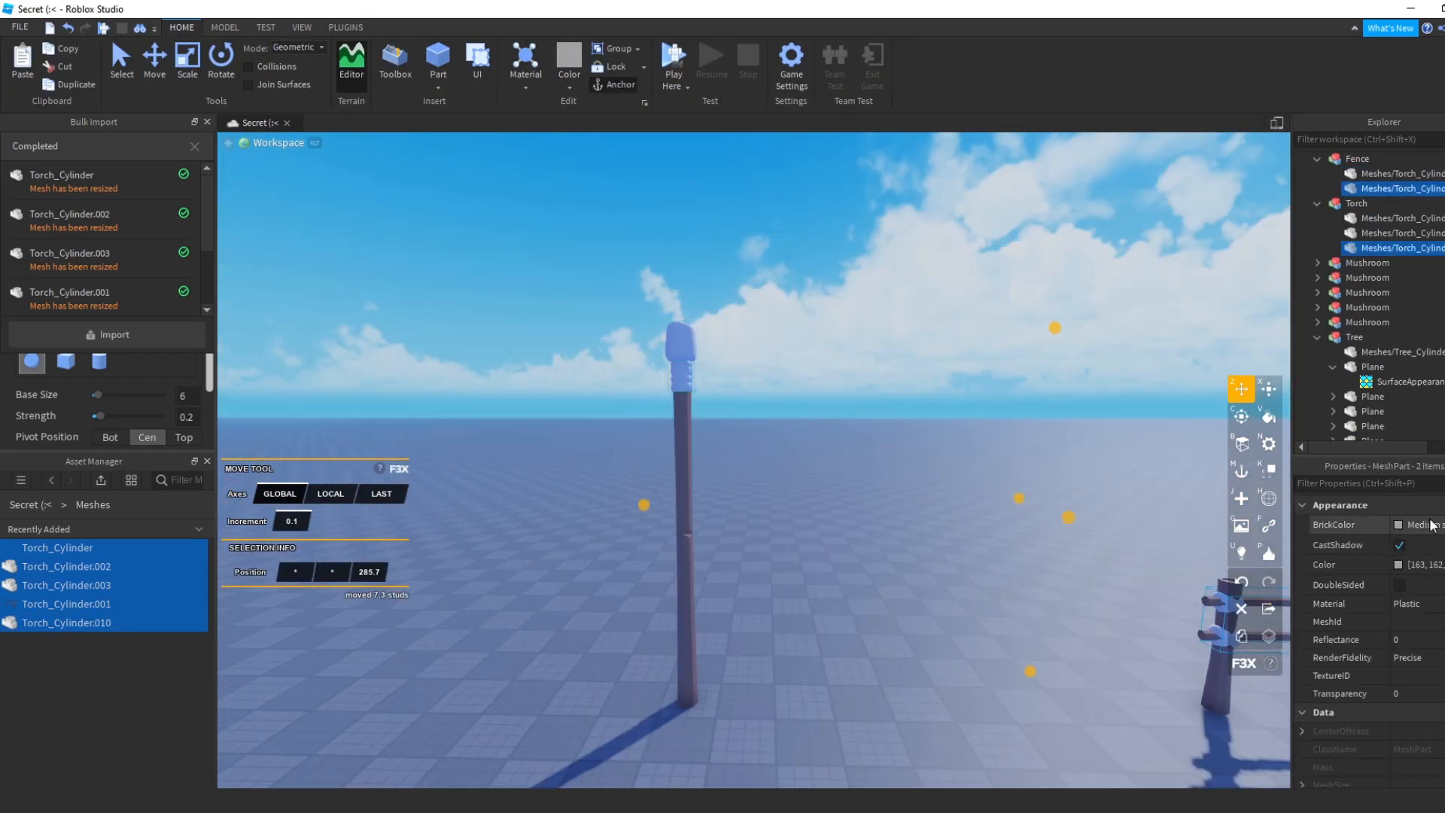
click(1423, 524)
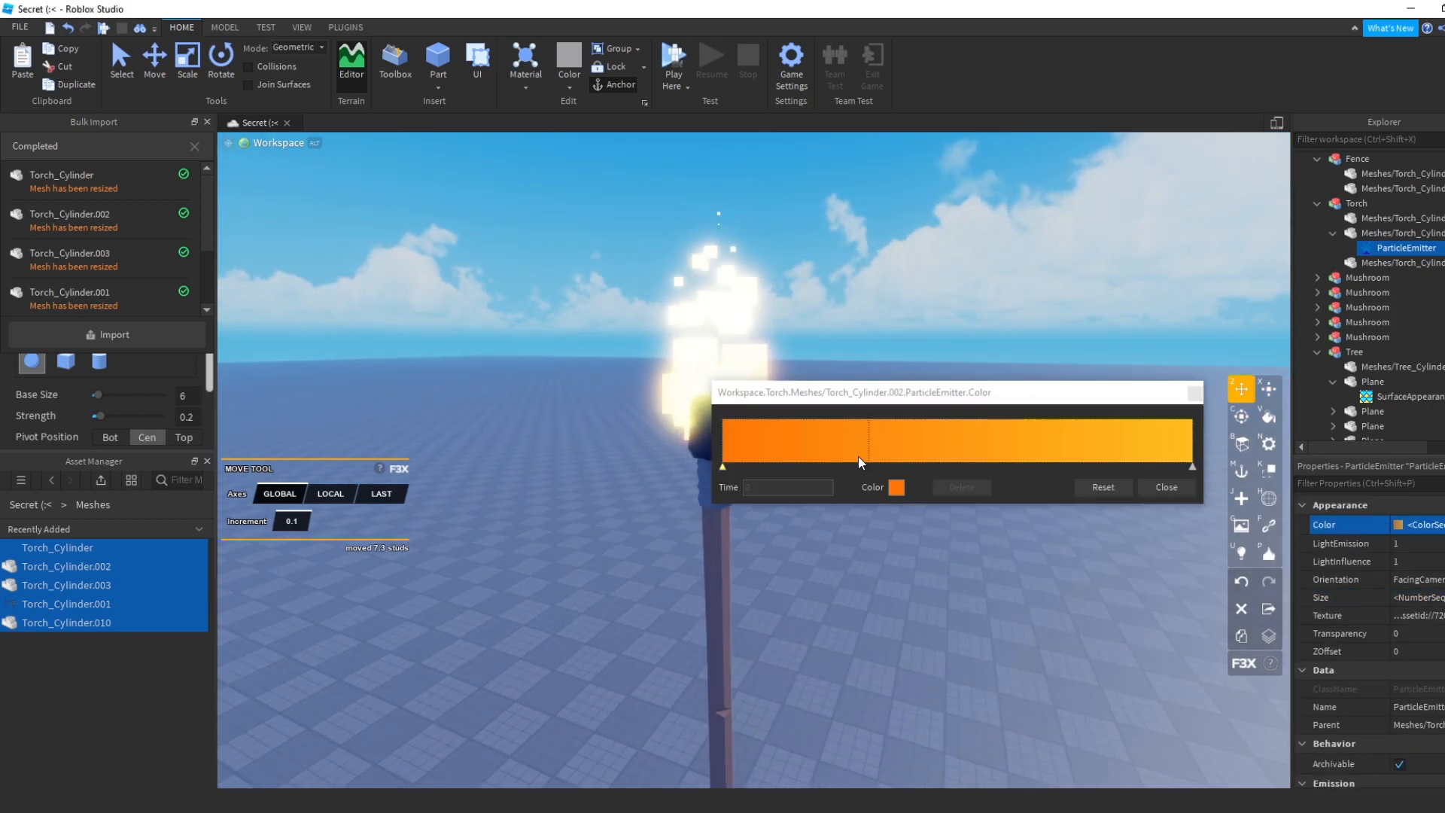
- Edit the orange start colour of the torch ParticleEmitter's colour gradient
click(890, 490)
click(1144, 402)
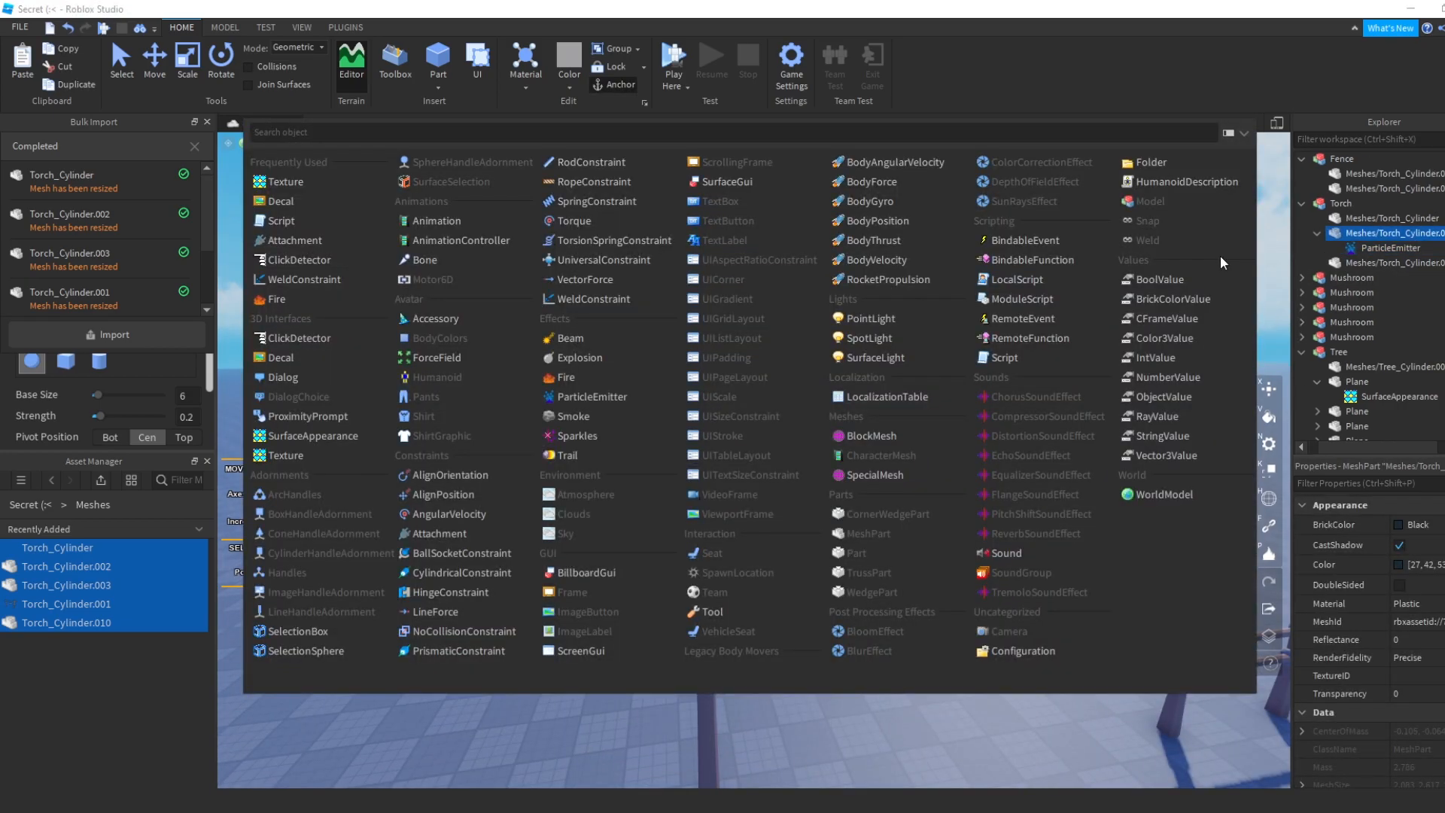
- Add an orange PointLight to the torch's Torch_Cylinder.002 mesh with brightness 3.34, range 16 and shadows enabled
click(869, 318)
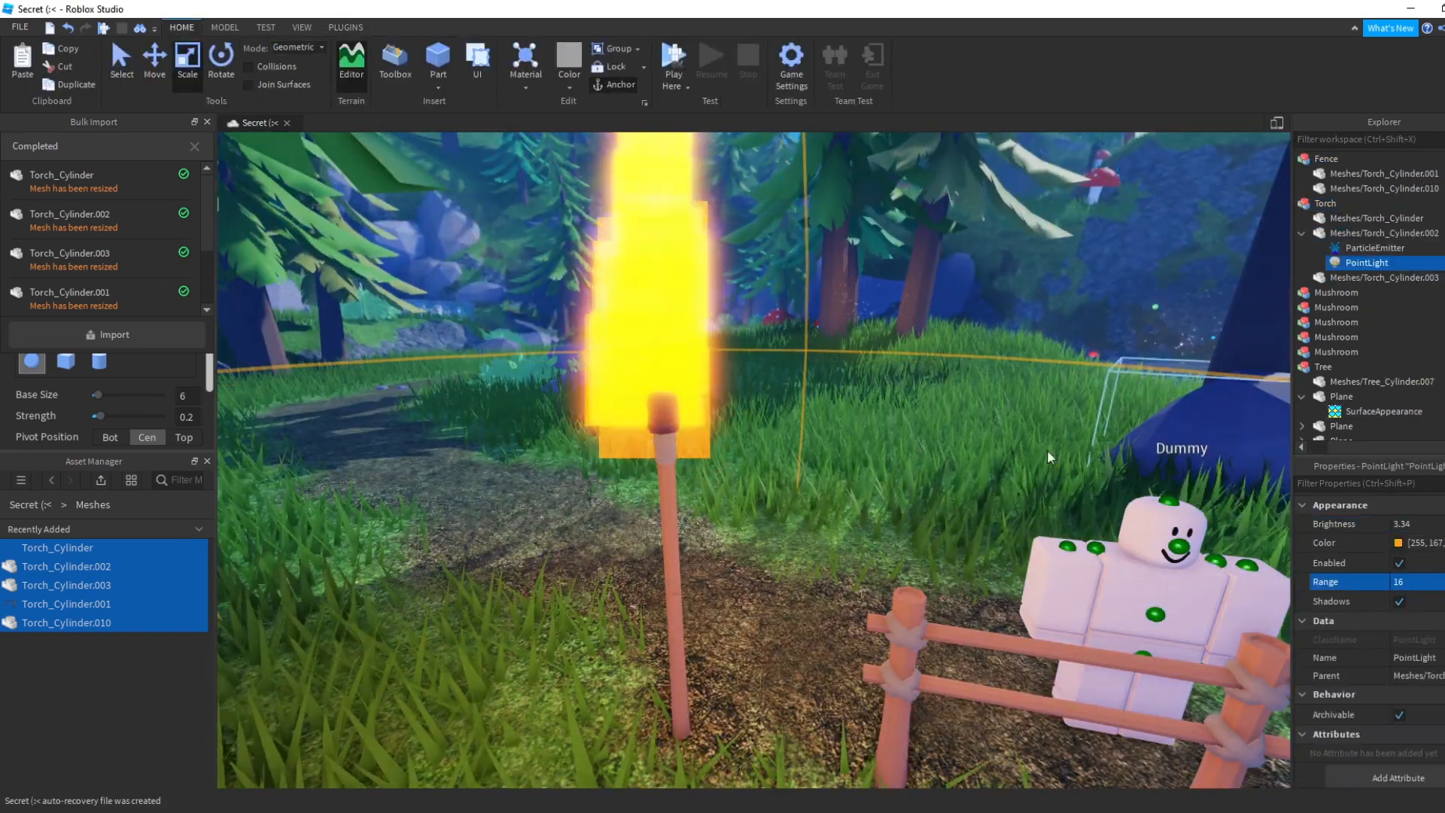
click(1424, 636)
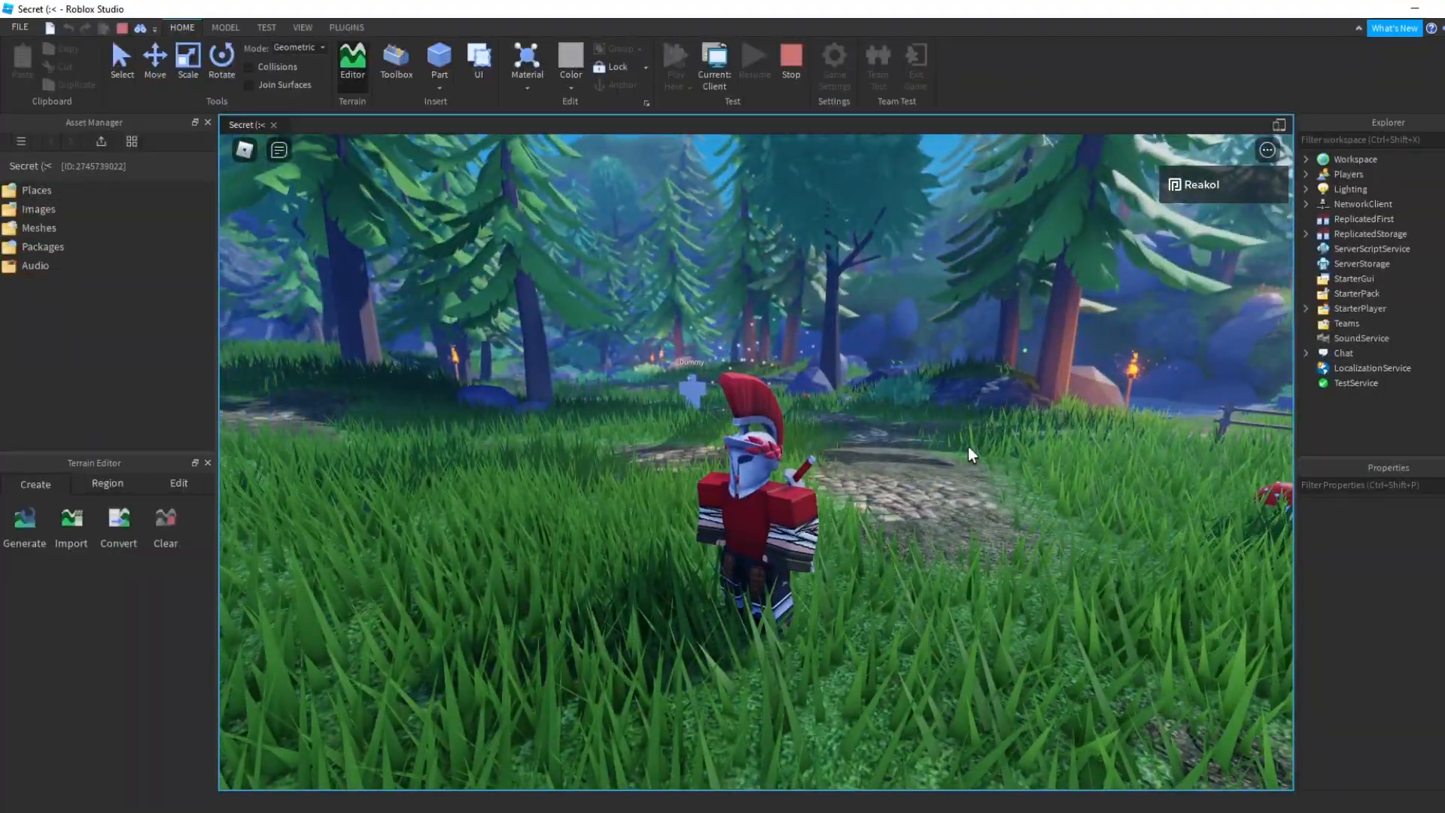
- Walk the character across the meadow to the Dummy in the playtest and examine the surrounding grass and trees
key(w)
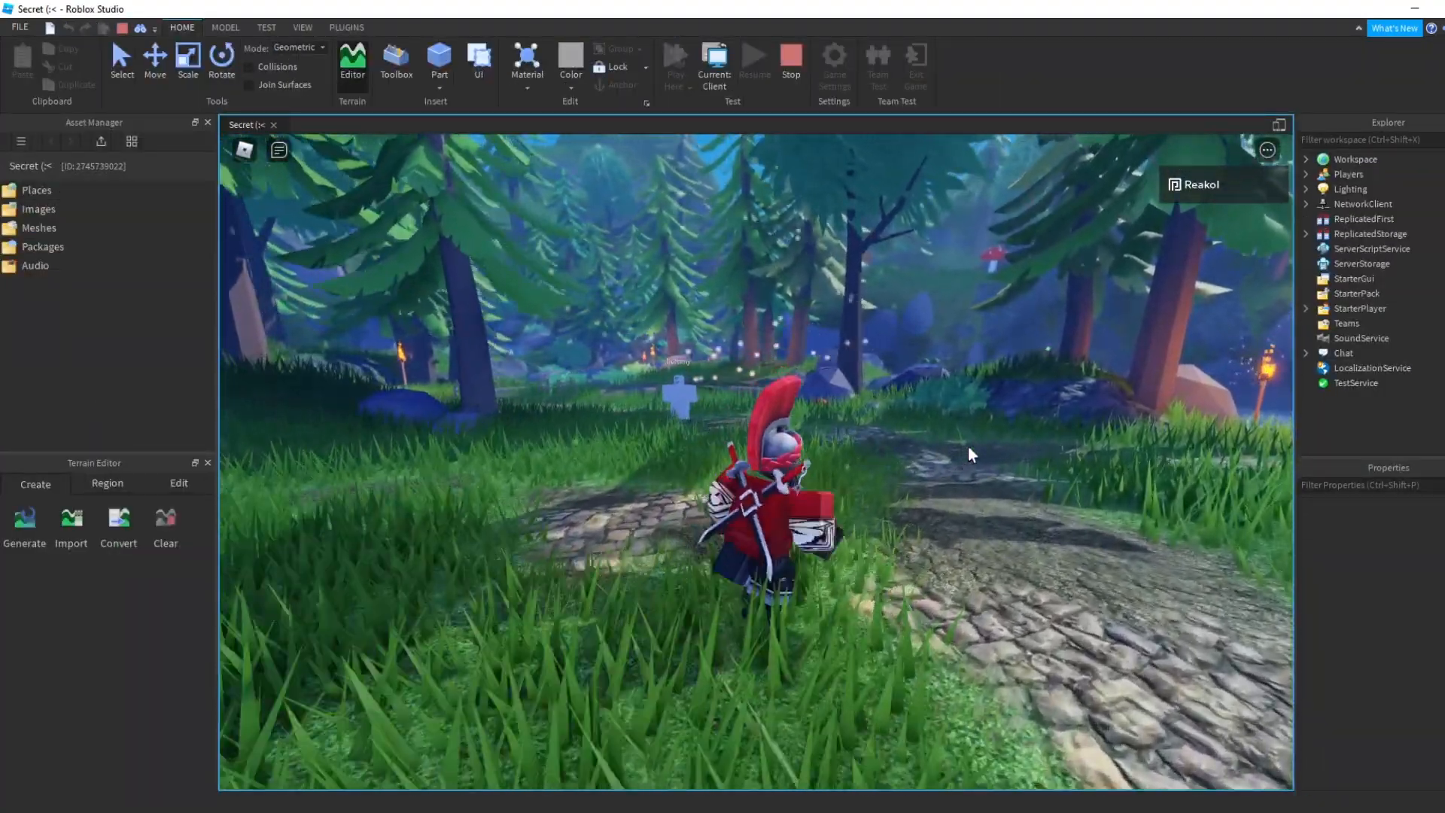
key(w)
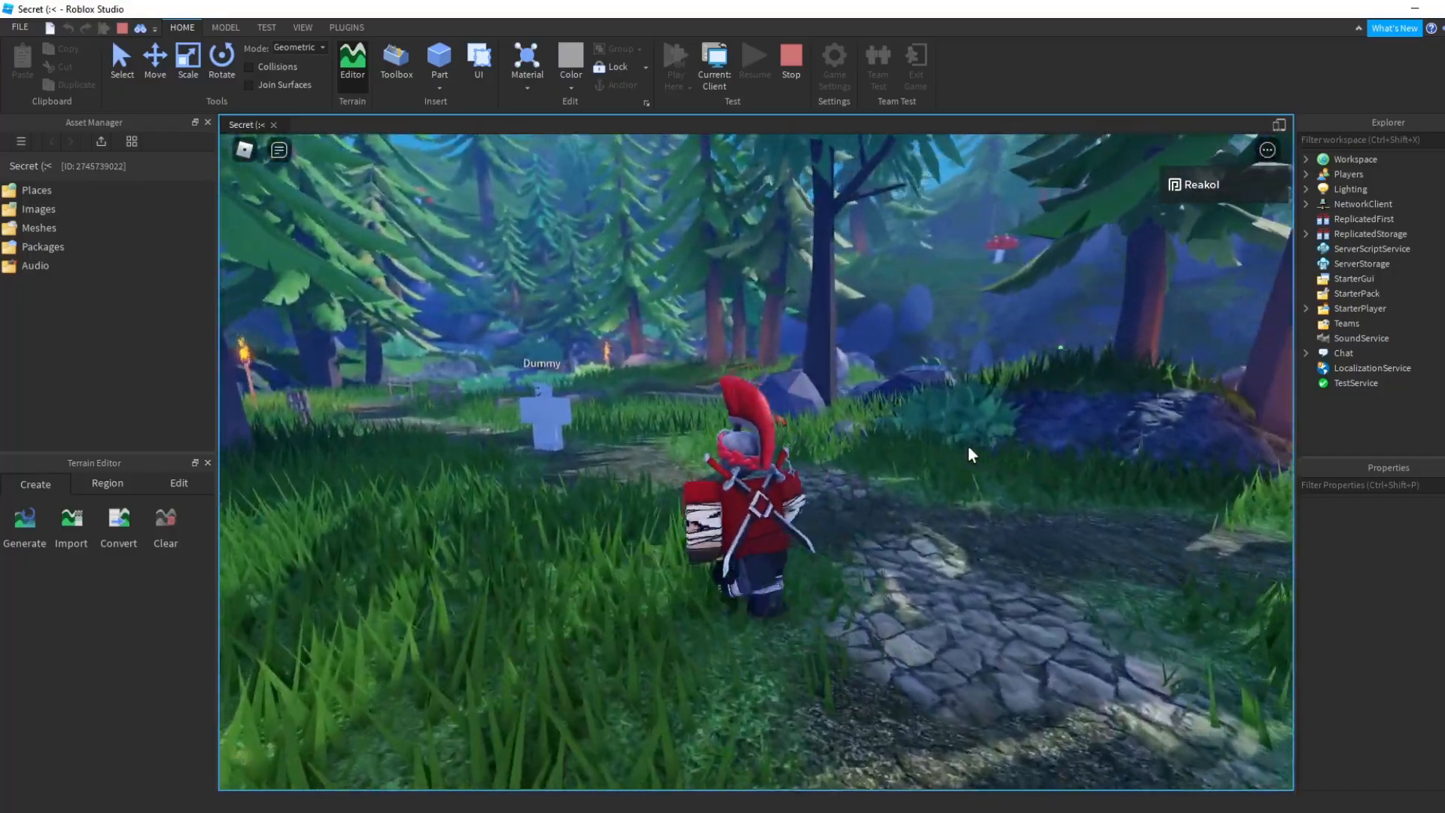
key(w)
right_drag(968, 454, 969, 454)
scroll(969, 455, down, 3)
key(w)
key(a)
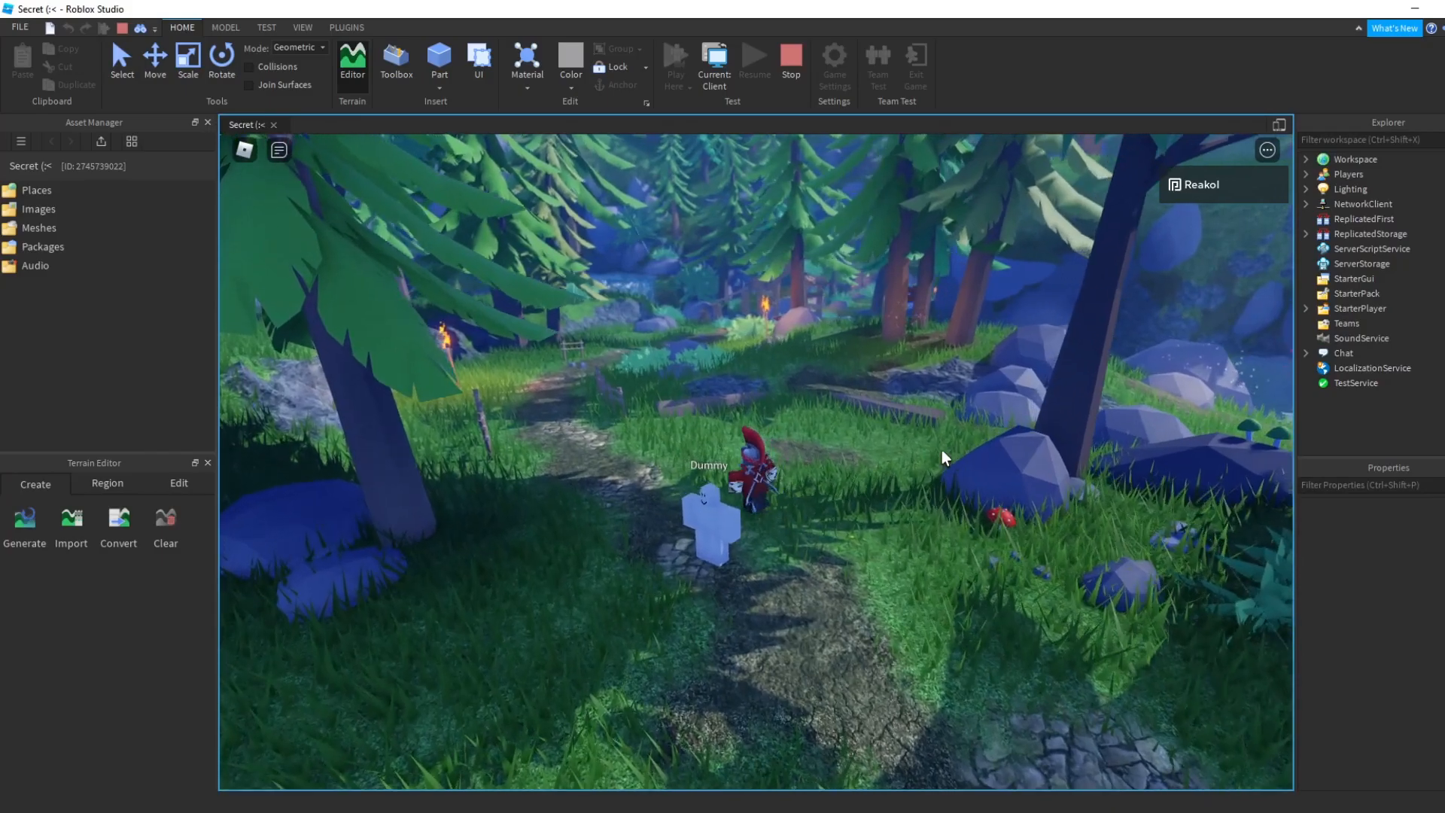
- Follow the cobbled path past the torches and fences towards the wooden bridge, examining the scenery along it
key(a)
key(w)
key(w)
key(a)
scroll(885, 445, up, 2)
key(d)
key(w)
key(a)
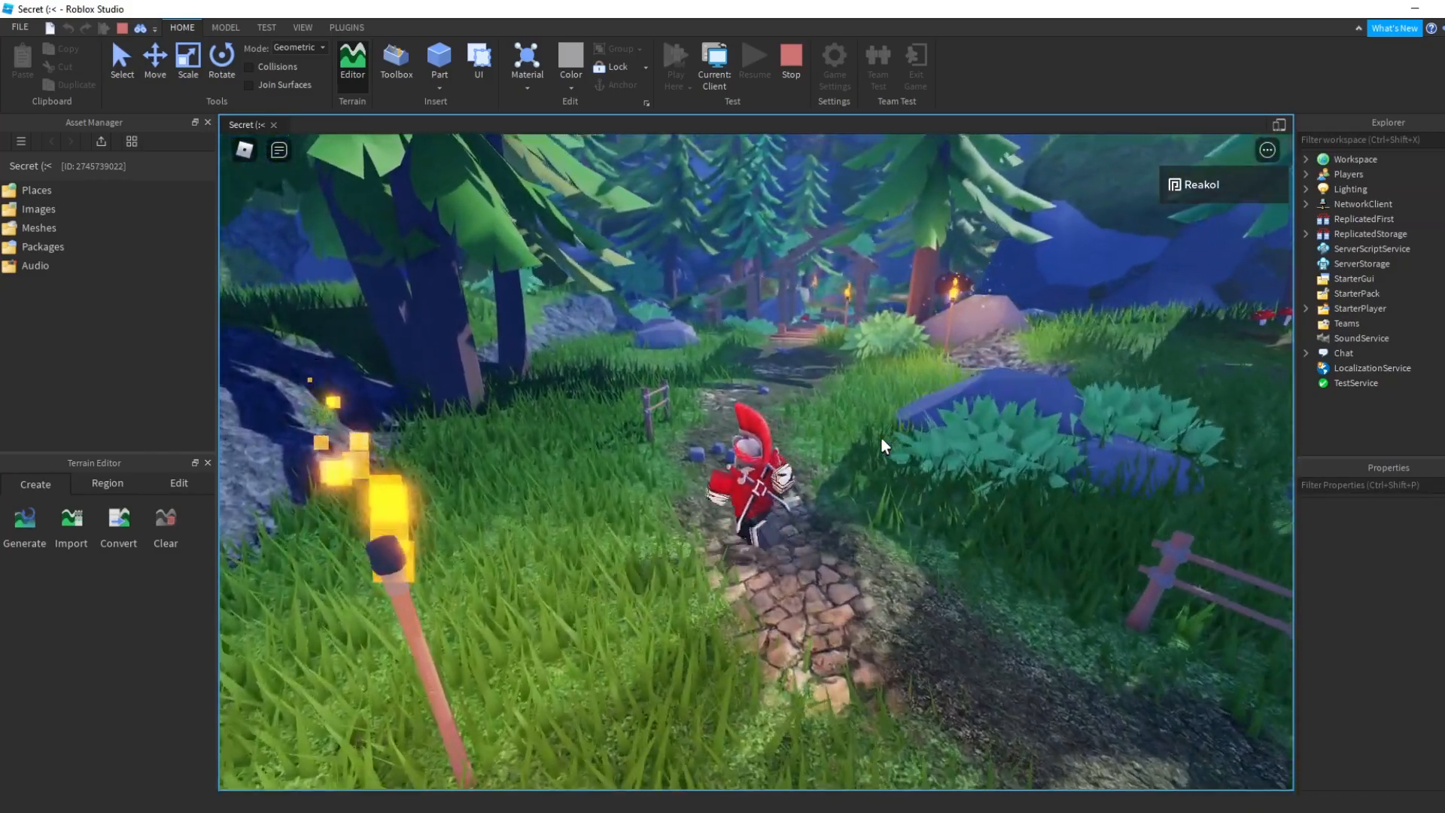
right_drag(890, 445, 892, 446)
key(d)
key(w)
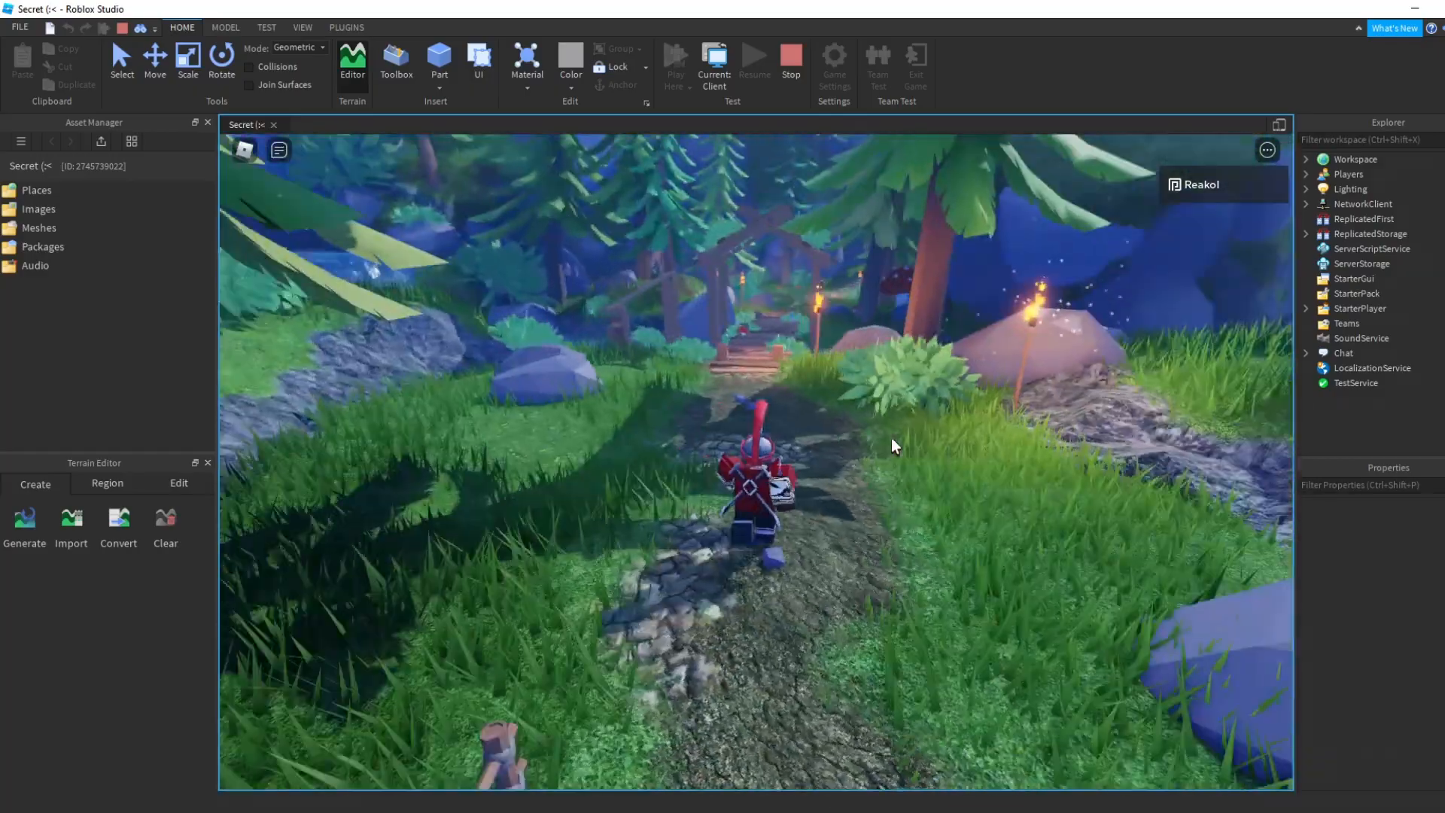
key(w)
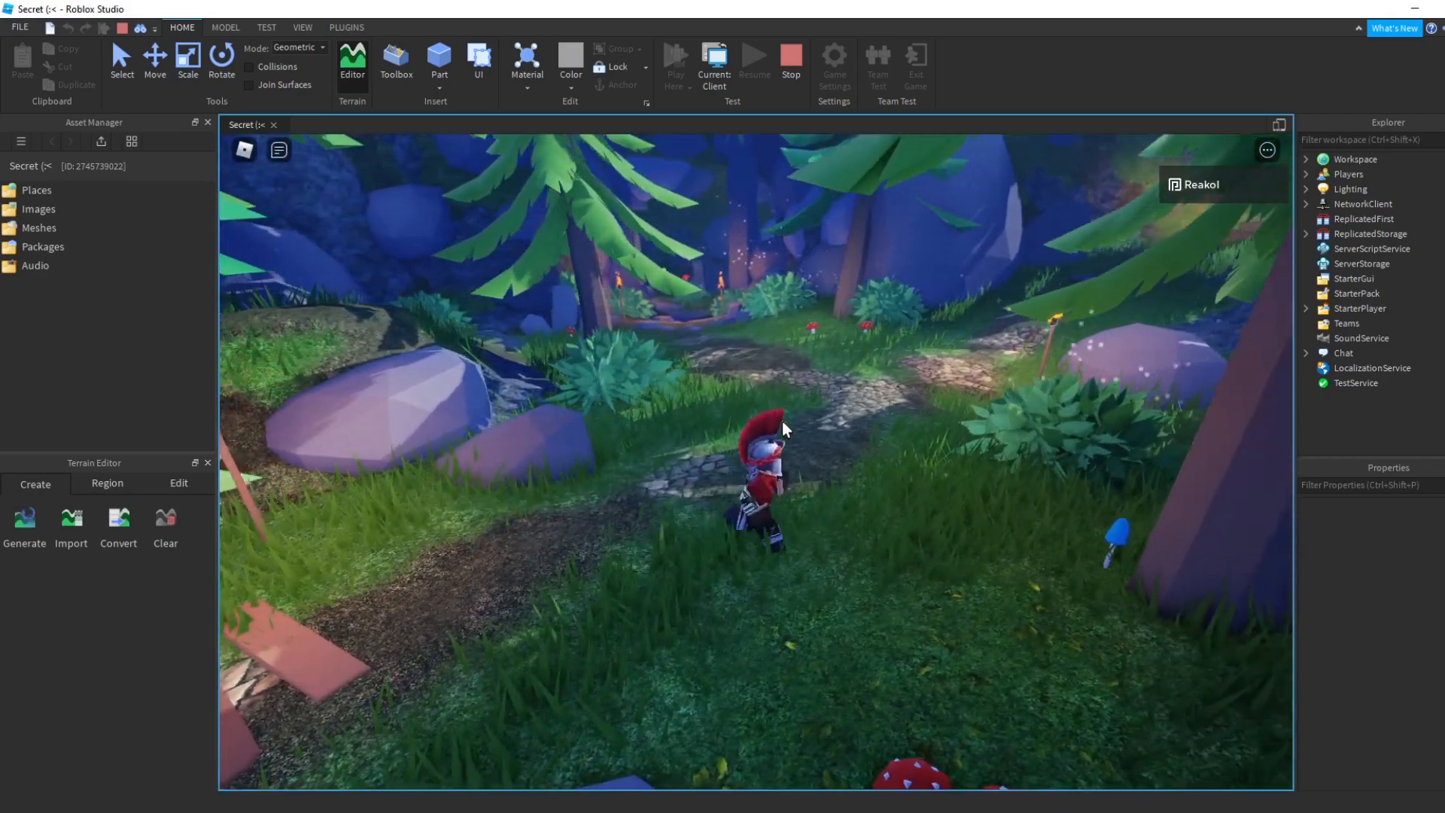
- Walk along the mushroom-lined forest path to the torch-lit ruins and examine their entrance
key(w)
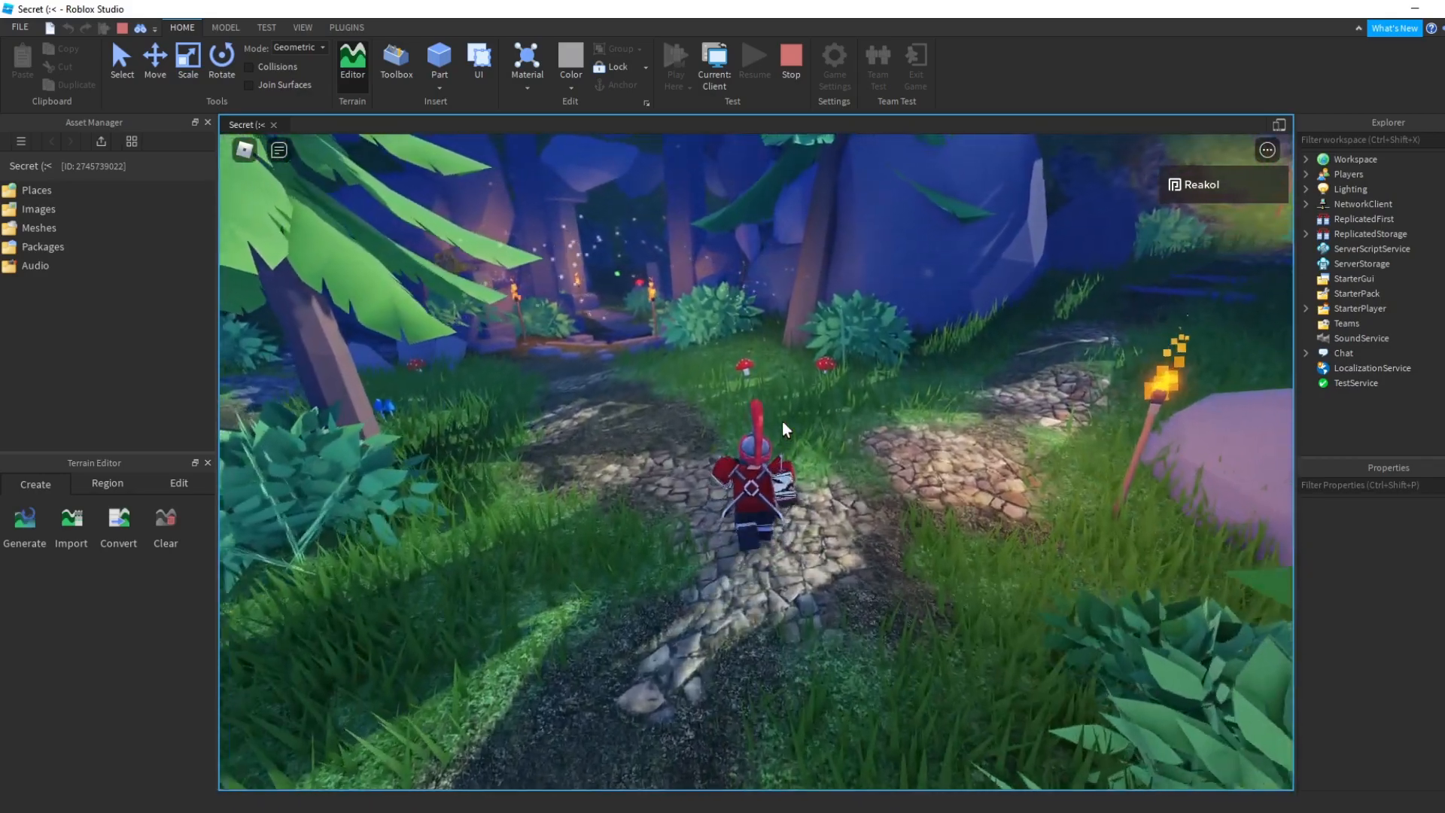
key(a)
key(w)
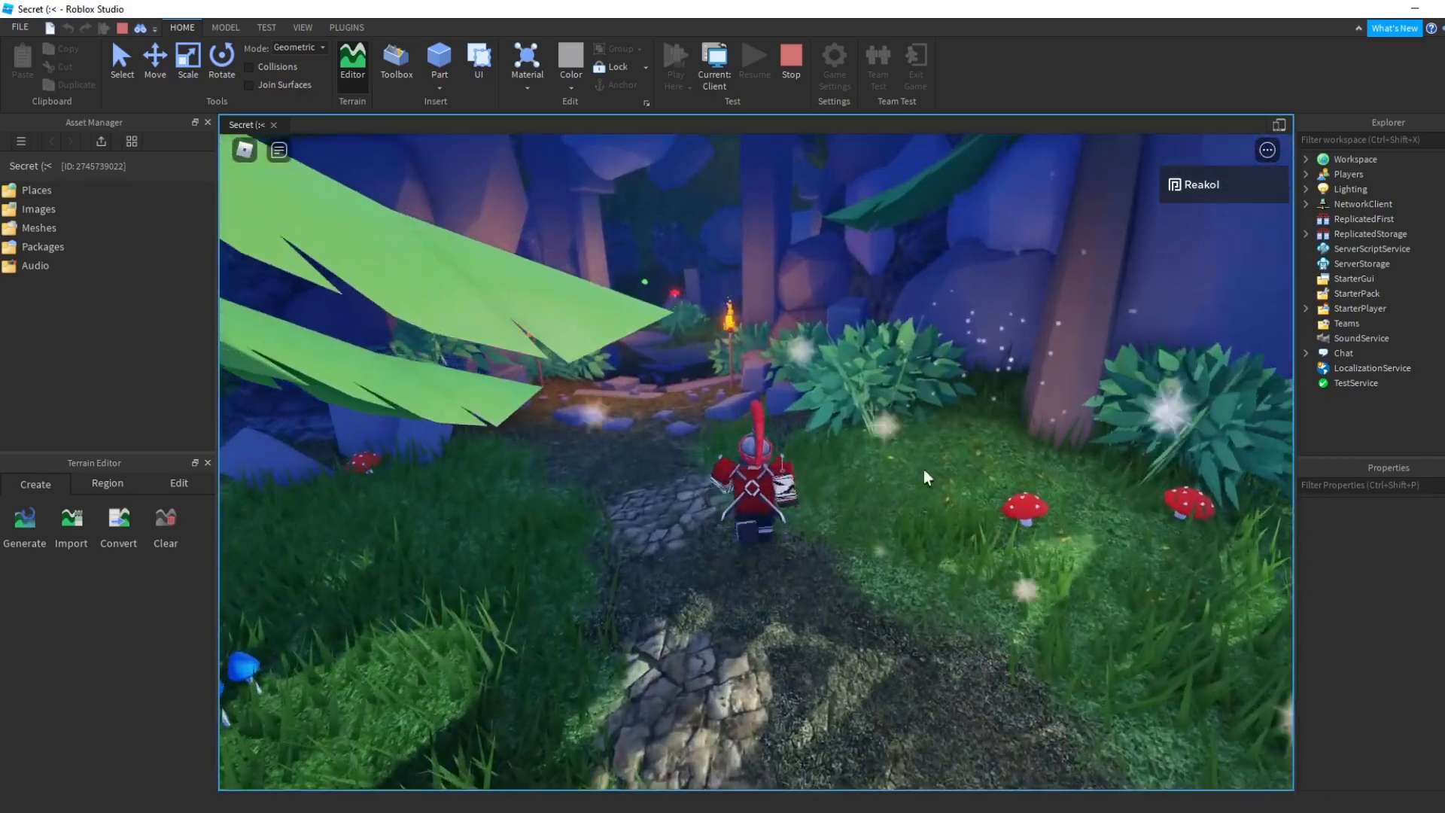
key(s)
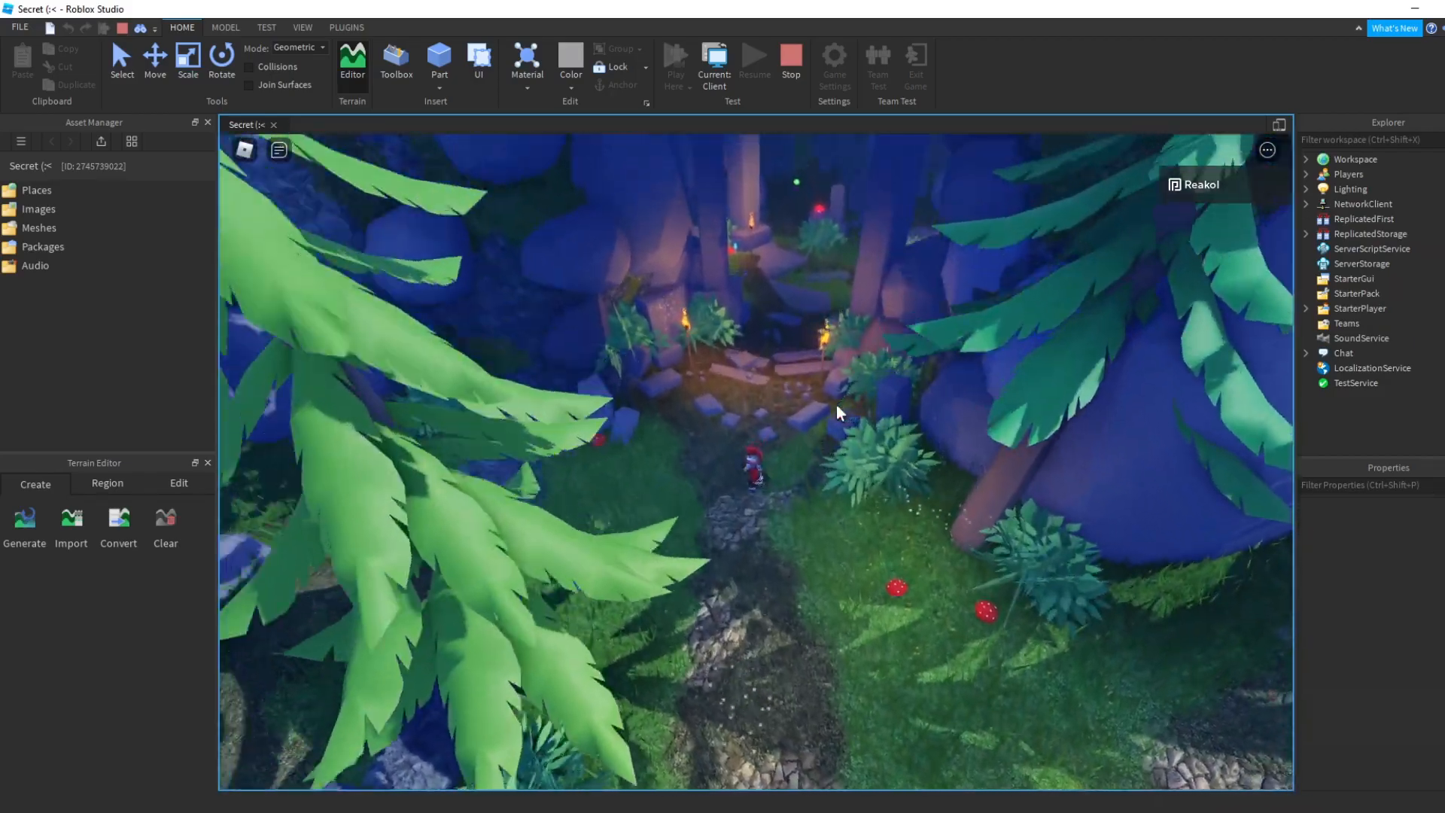
key(w)
scroll(837, 404, up, 4)
right_drag(837, 405, 837, 405)
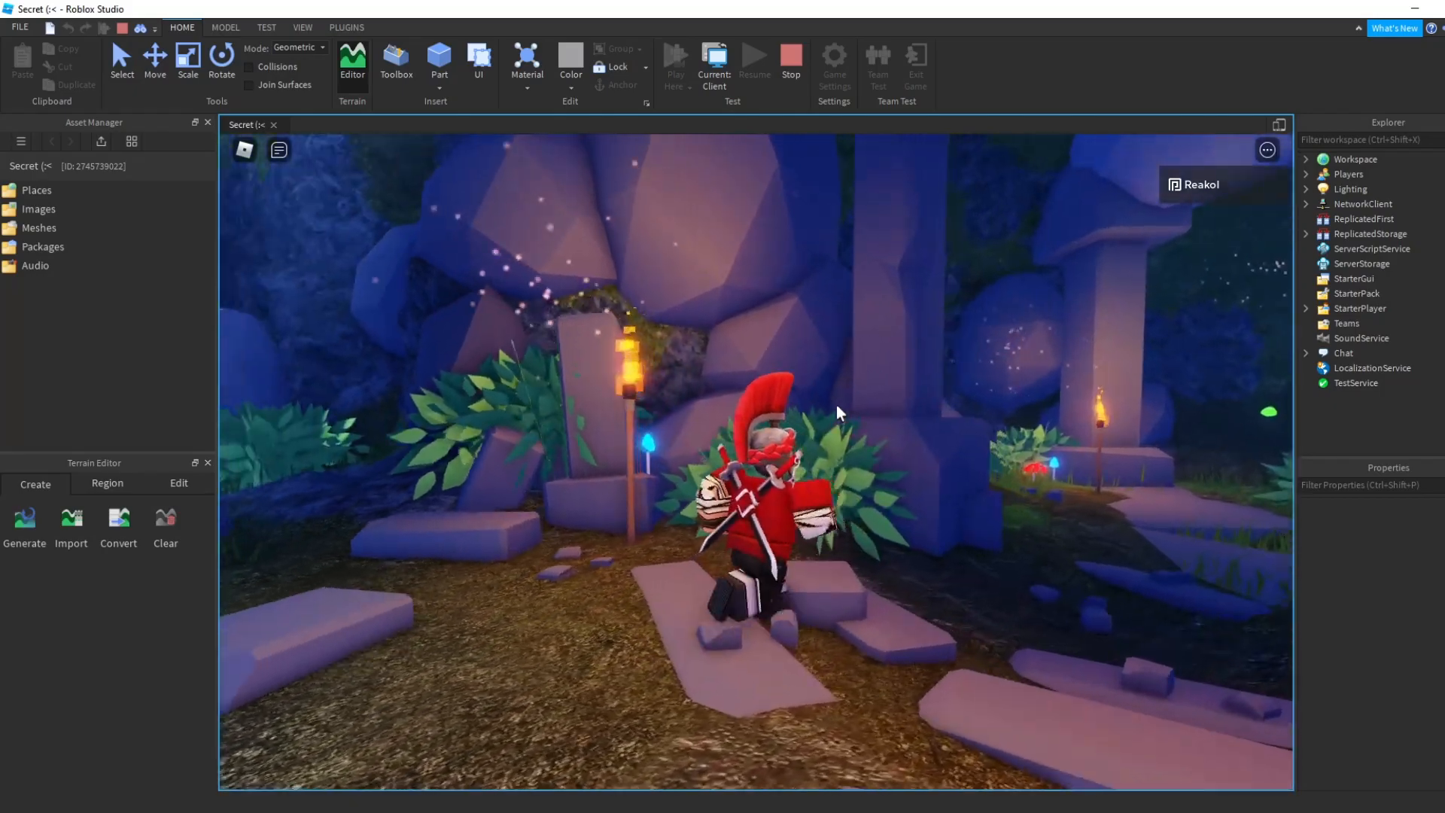
- Walk around the ruins' entrance and examine the scattered bricks, stone slabs, bushes and torches up close
key(s)
scroll(837, 405, down, 3)
key(w)
scroll(837, 404, up, 3)
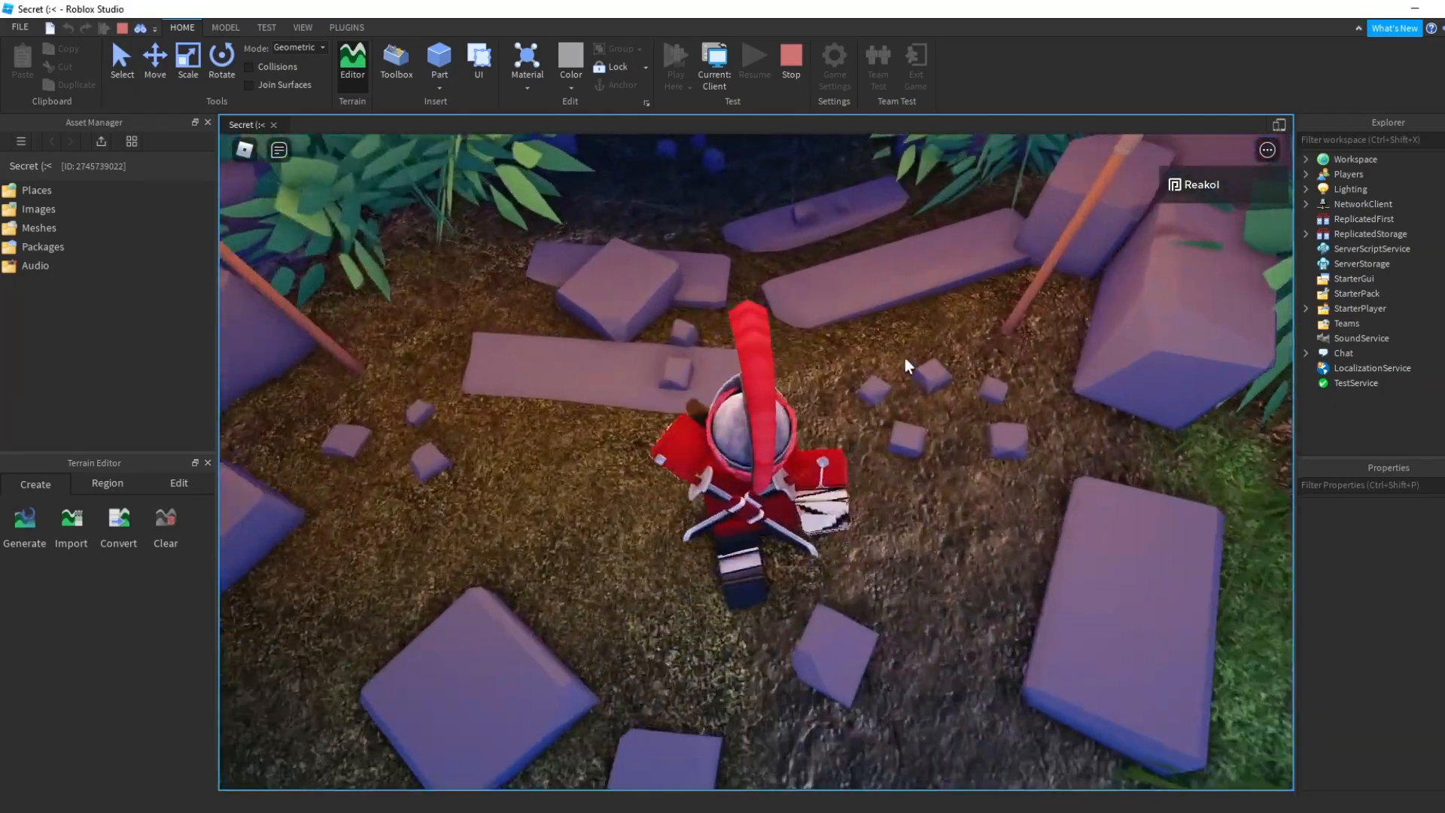
right_drag(925, 438, 924, 438)
key(d)
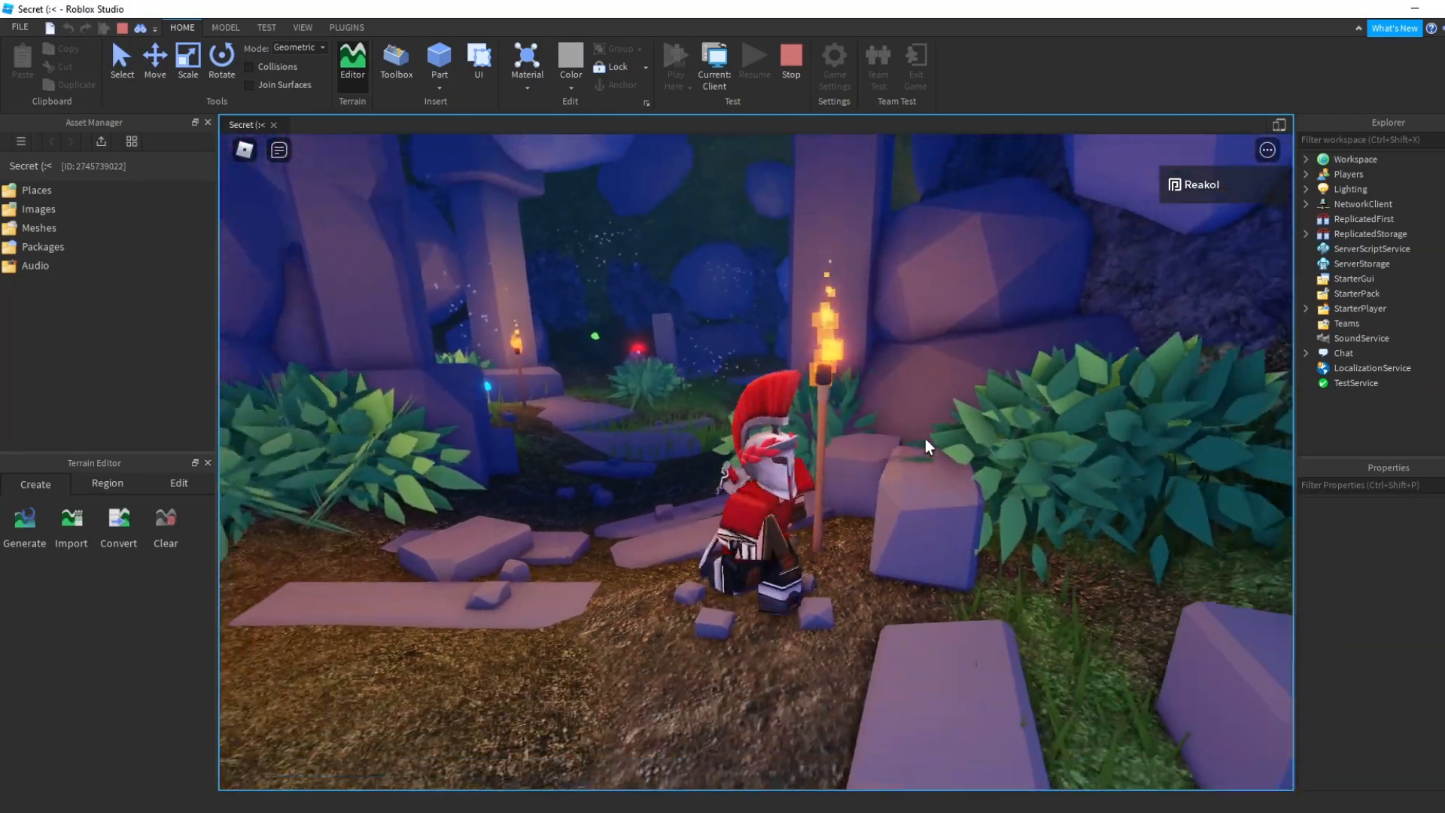
key(s)
key(w)
key(s)
key(d)
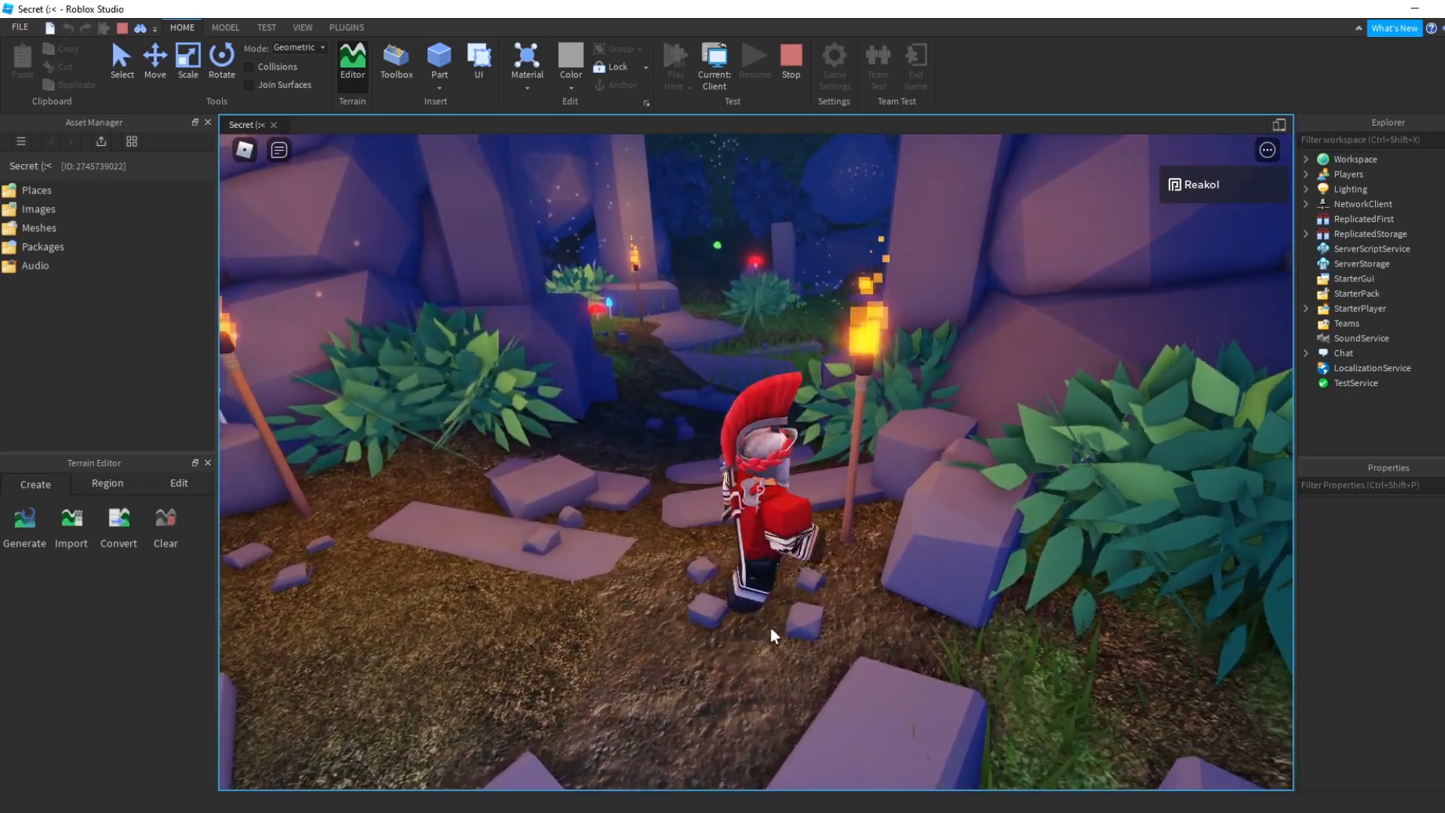
key(w)
key(a)
key(s)
key(w)
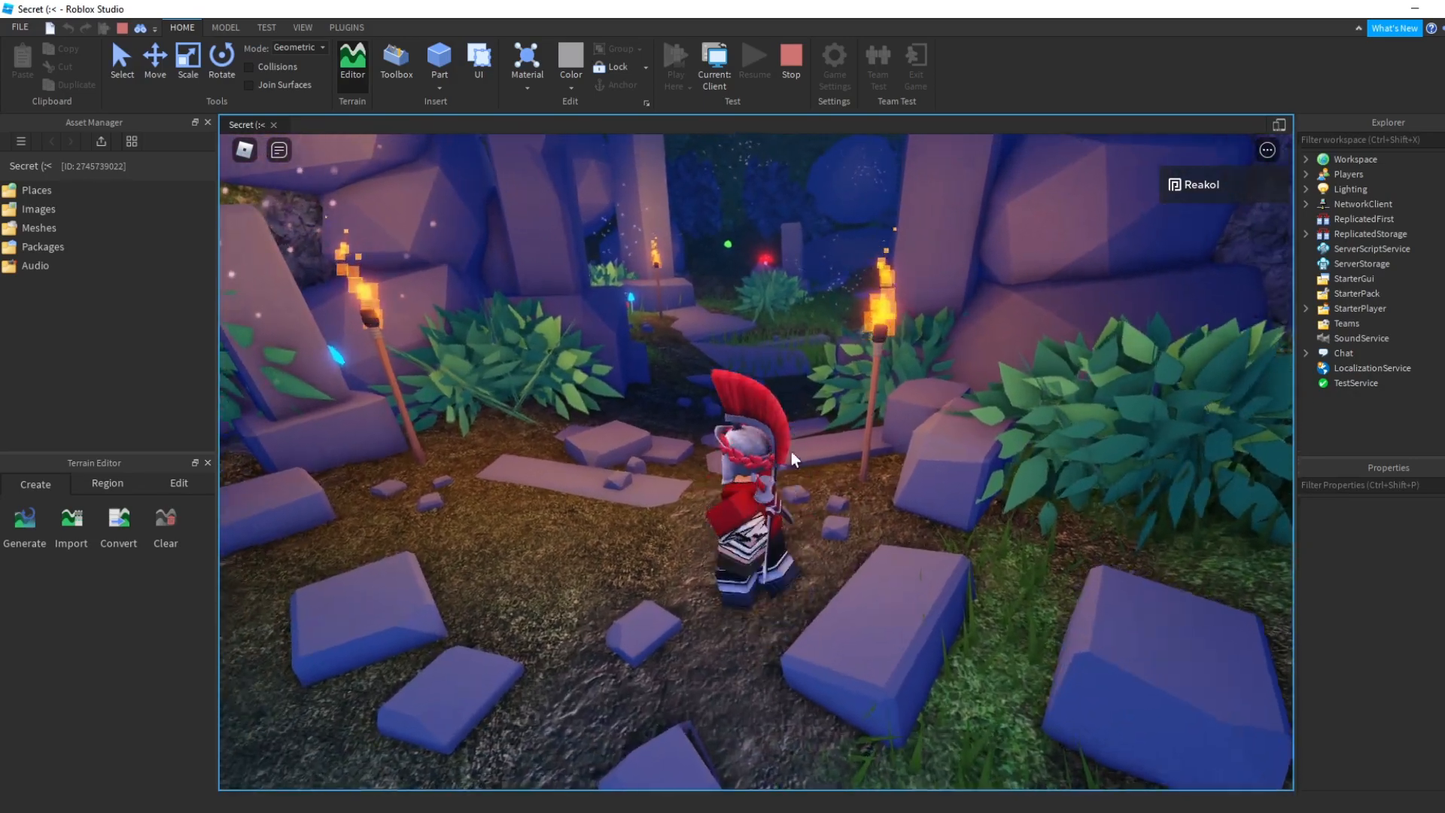
key(s)
key(d)
key(w)
key(a)
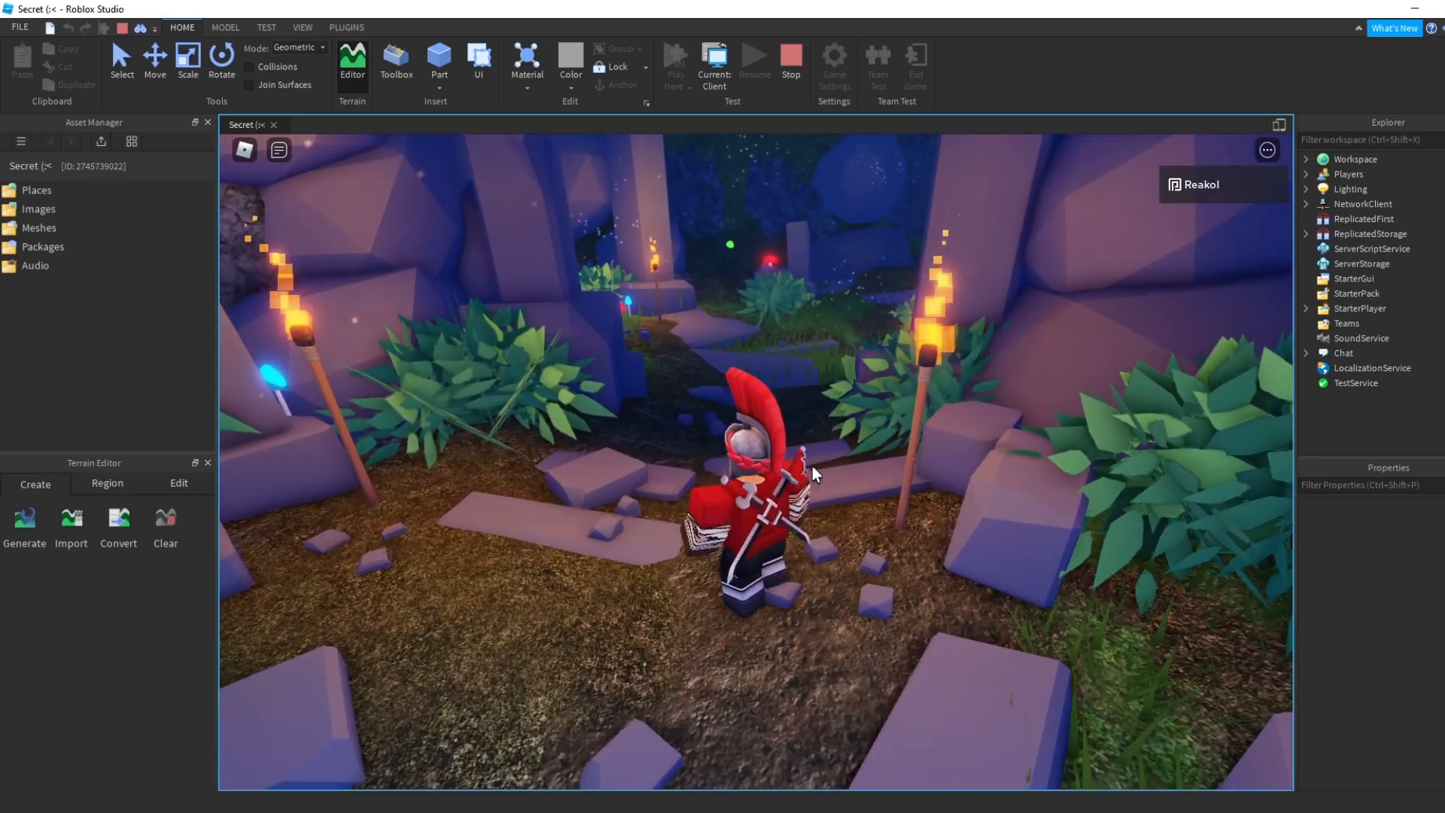
key(s)
key(w)
key(a)
key(w)
- Walk between the stone pillars into the cave area and back out, examining the rocks and glowing plants
scroll(801, 469, down, 4)
right_drag(800, 469, 801, 470)
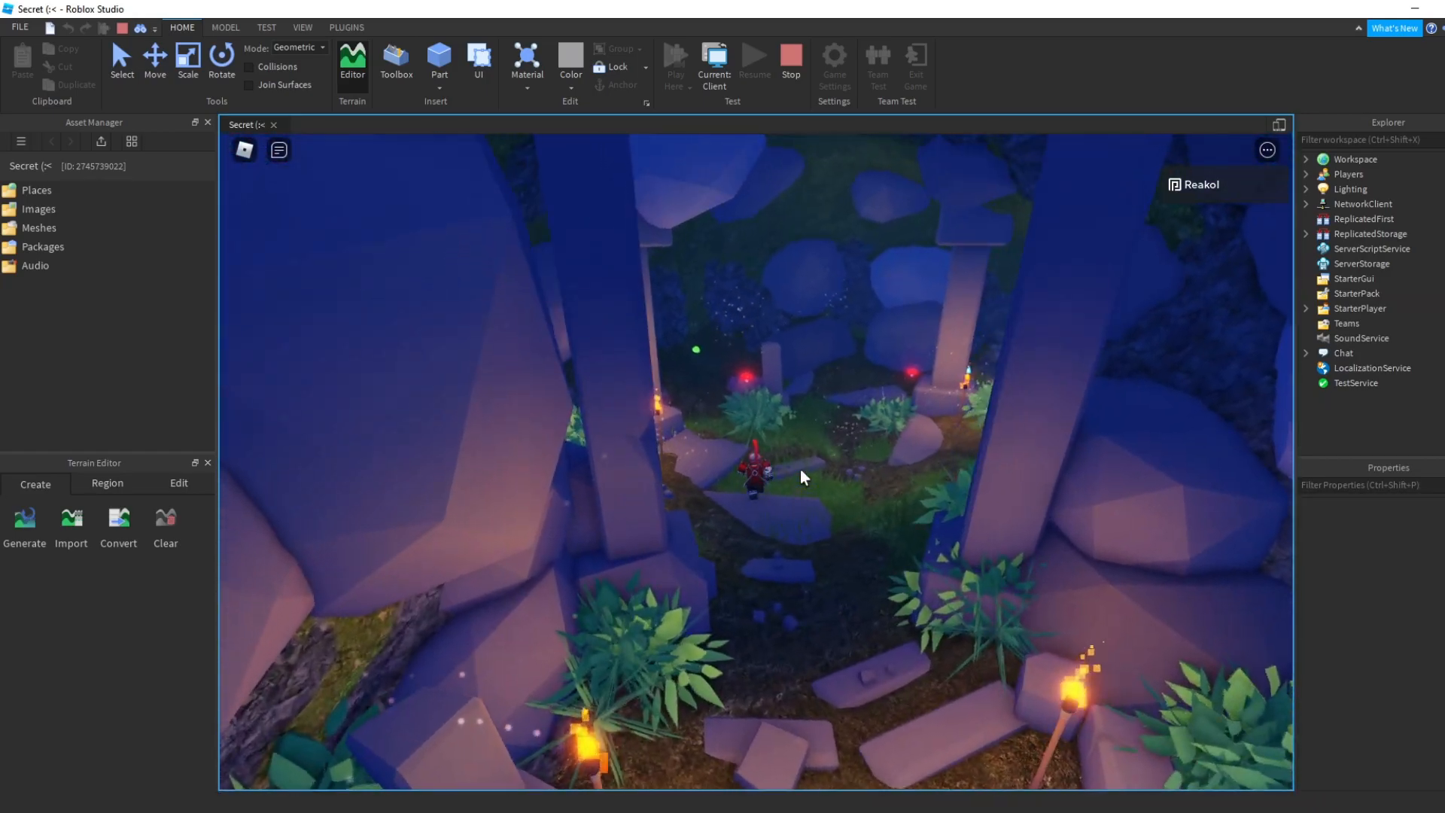
scroll(801, 470, up, 3)
key(w)
key(s)
key(s)
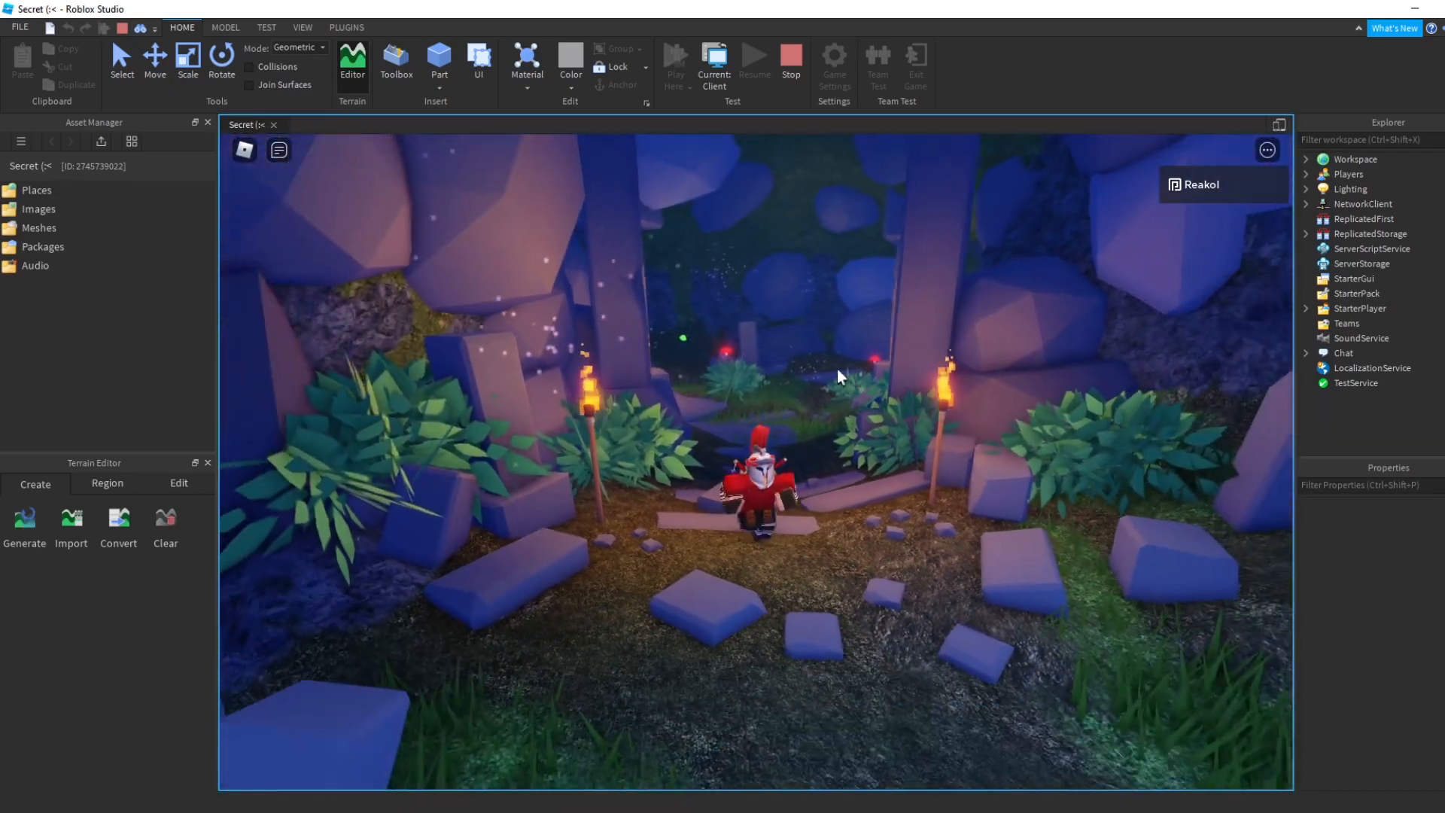
key(s)
- Explore from the ruins to the fenced path near the coast, examining the terrain from a wider view
right_drag(802, 369, 803, 369)
right_drag(771, 317, 794, 340)
scroll(790, 319, down, 4)
key(w)
key(w)
key(w)
key(w)
key(a)
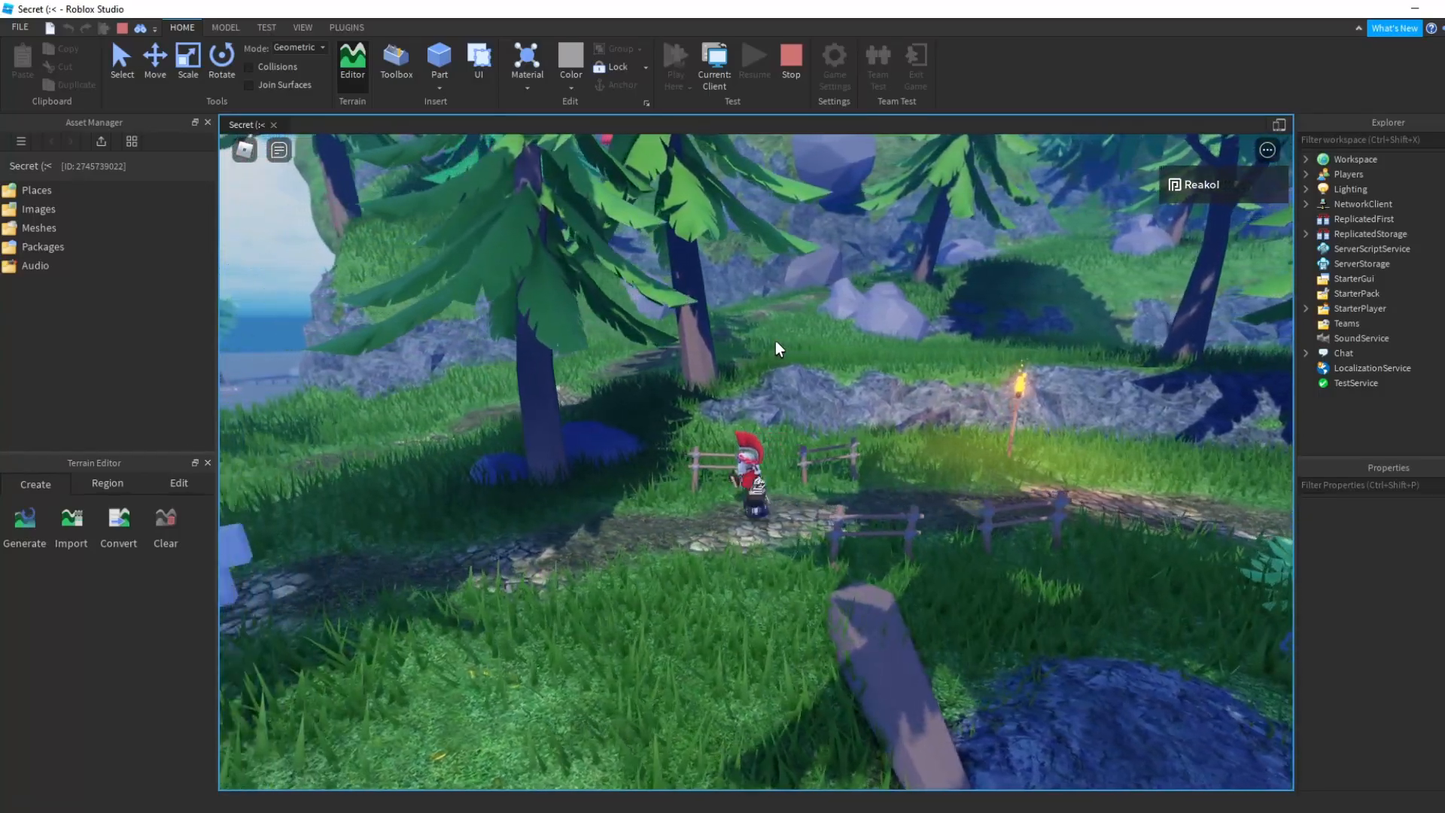
- Explore from the fenced path to the grassy valley, examining its large mushroom, fallen log and trees
key(a)
mouse_move(775, 340)
right_down()
mouse_move(815, 347)
mouse_move(792, 352)
right_up()
key(s)
key(s)
key(w)
key(w)
key(w)
key(w)
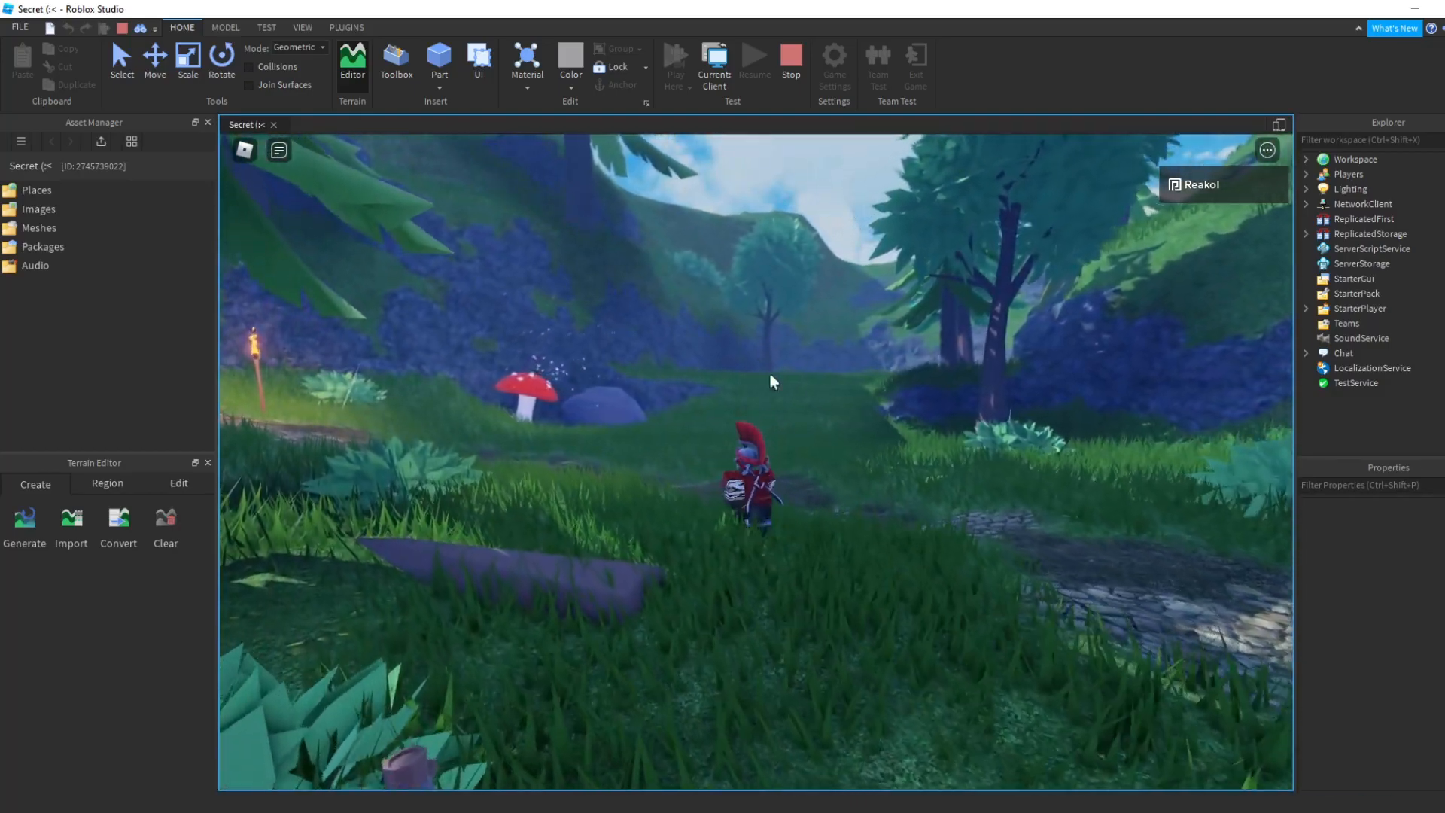
- Follow the trail beside the pond and examine the water, boulders and torches from above
key(w)
scroll(925, 382, down, 3)
right_drag(925, 381, 881, 345)
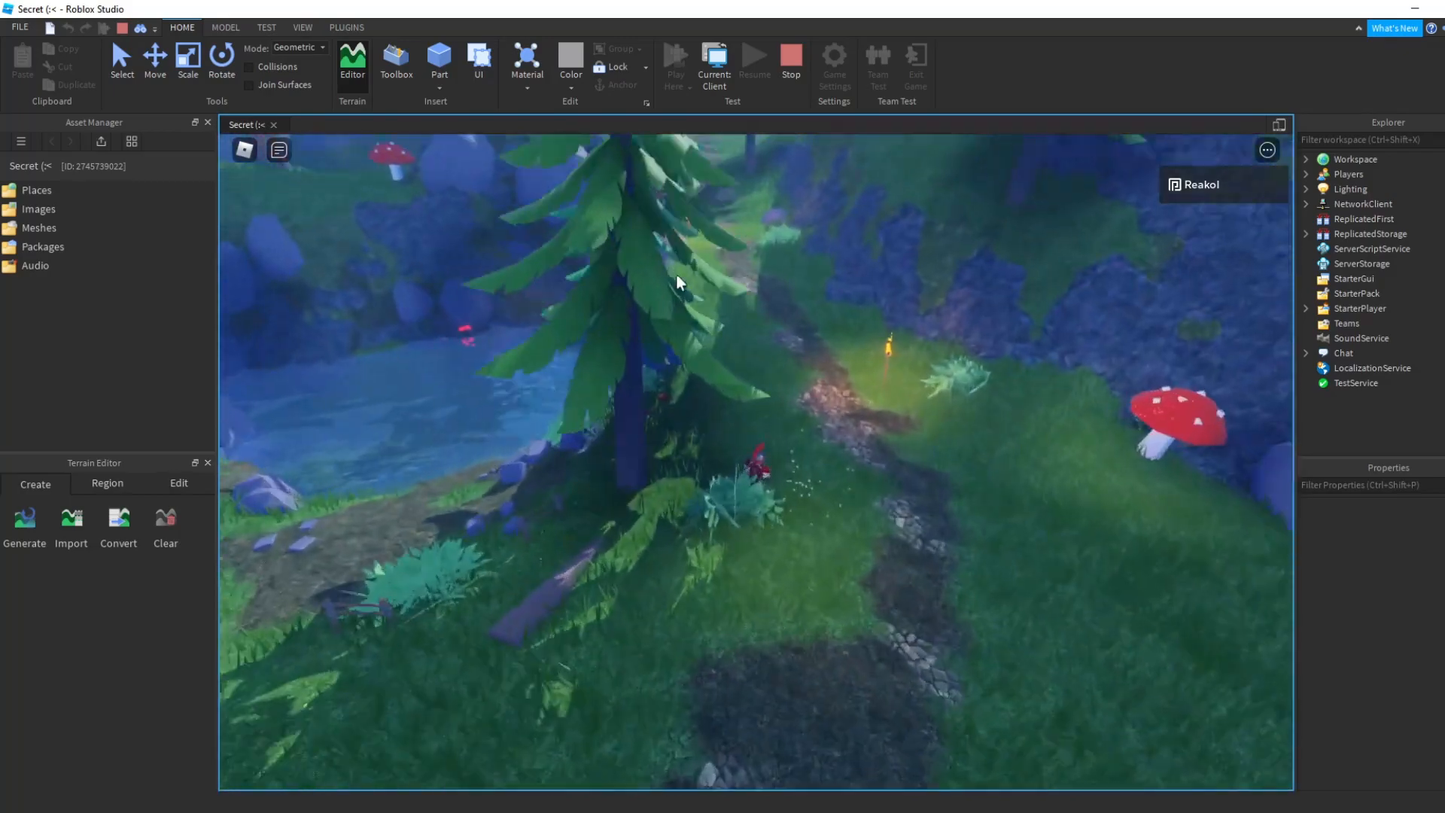
key(w)
scroll(880, 346, up, 3)
key(w)
scroll(879, 332, down, 5)
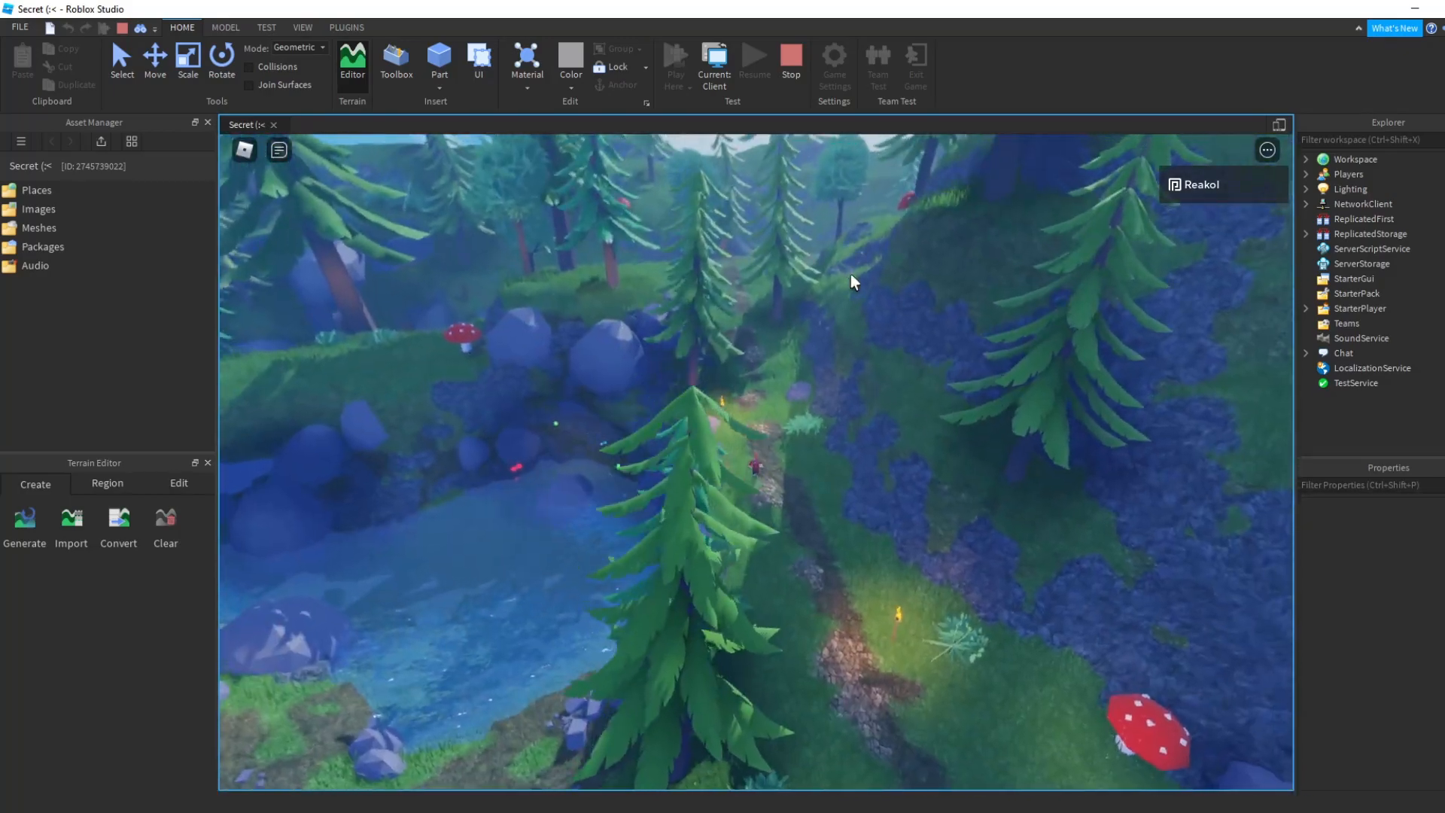
right_drag(850, 274, 851, 275)
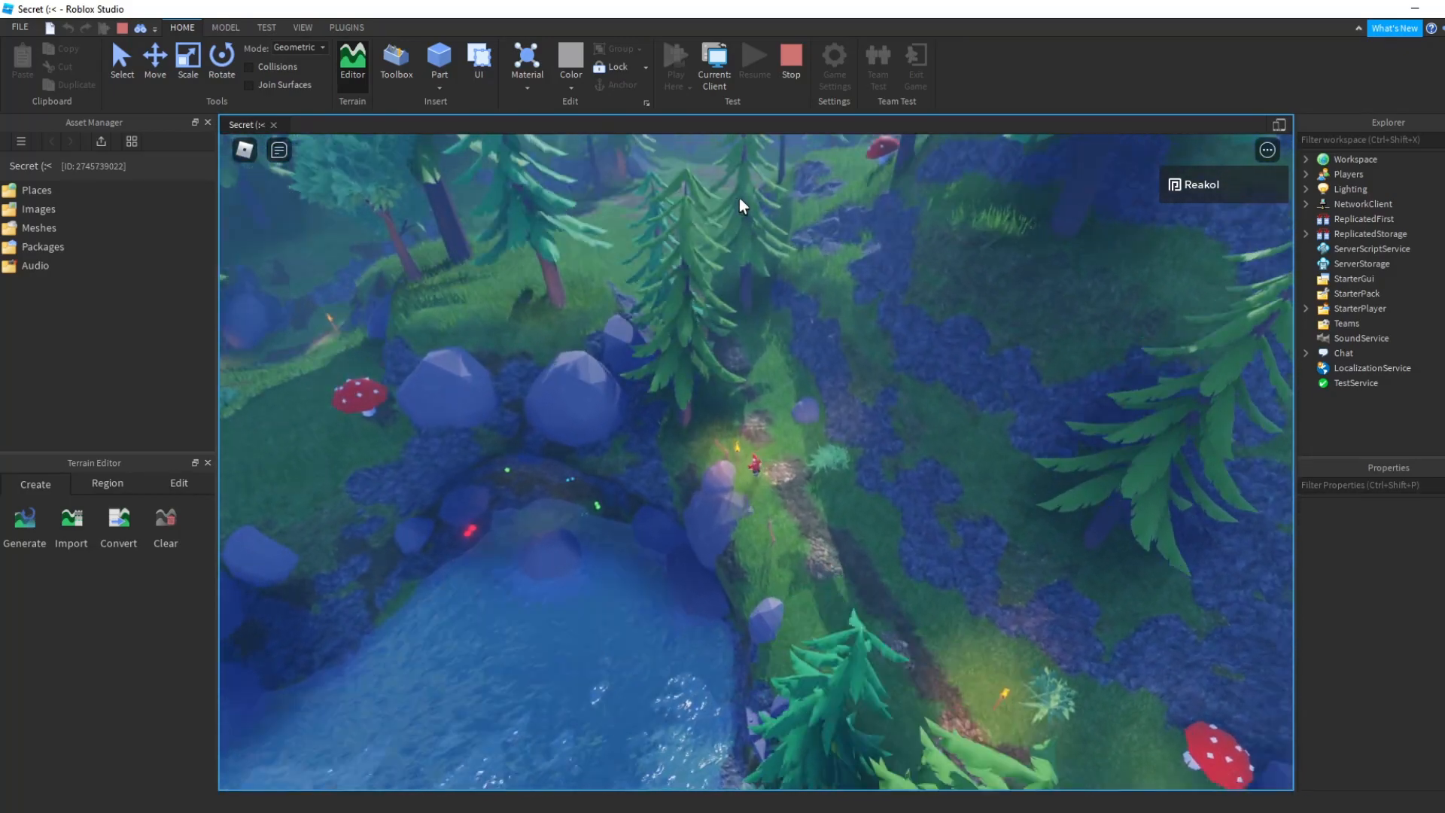
key(w)
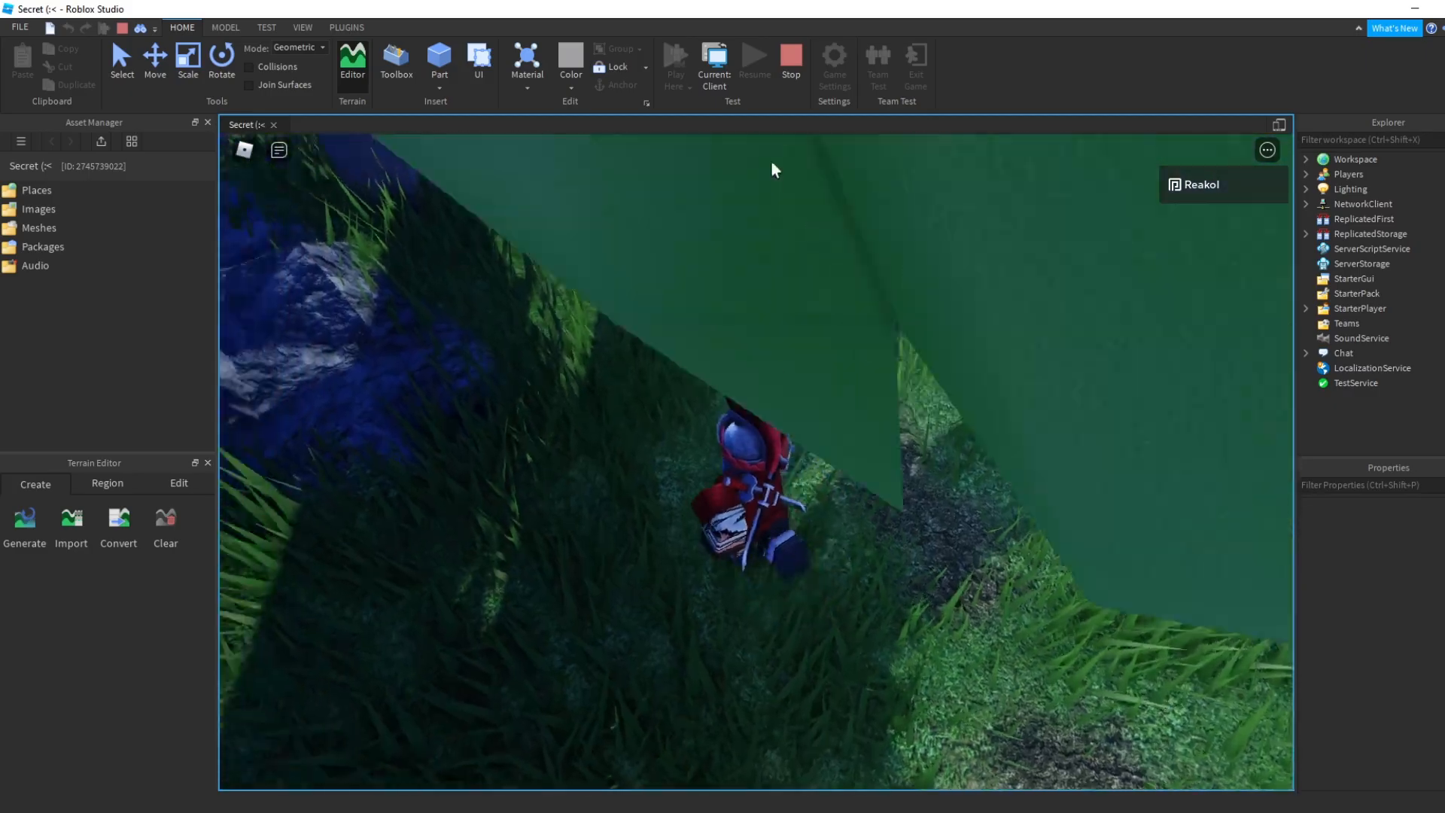
- Climb the grassy hill among the pines and examine the forest and sea from its top
key(w)
right_drag(771, 163, 815, 228)
key(w)
key(w)
right_drag(629, 291, 661, 296)
right_drag(866, 283, 798, 328)
right_drag(892, 227, 747, 404)
right_drag(831, 313, 828, 305)
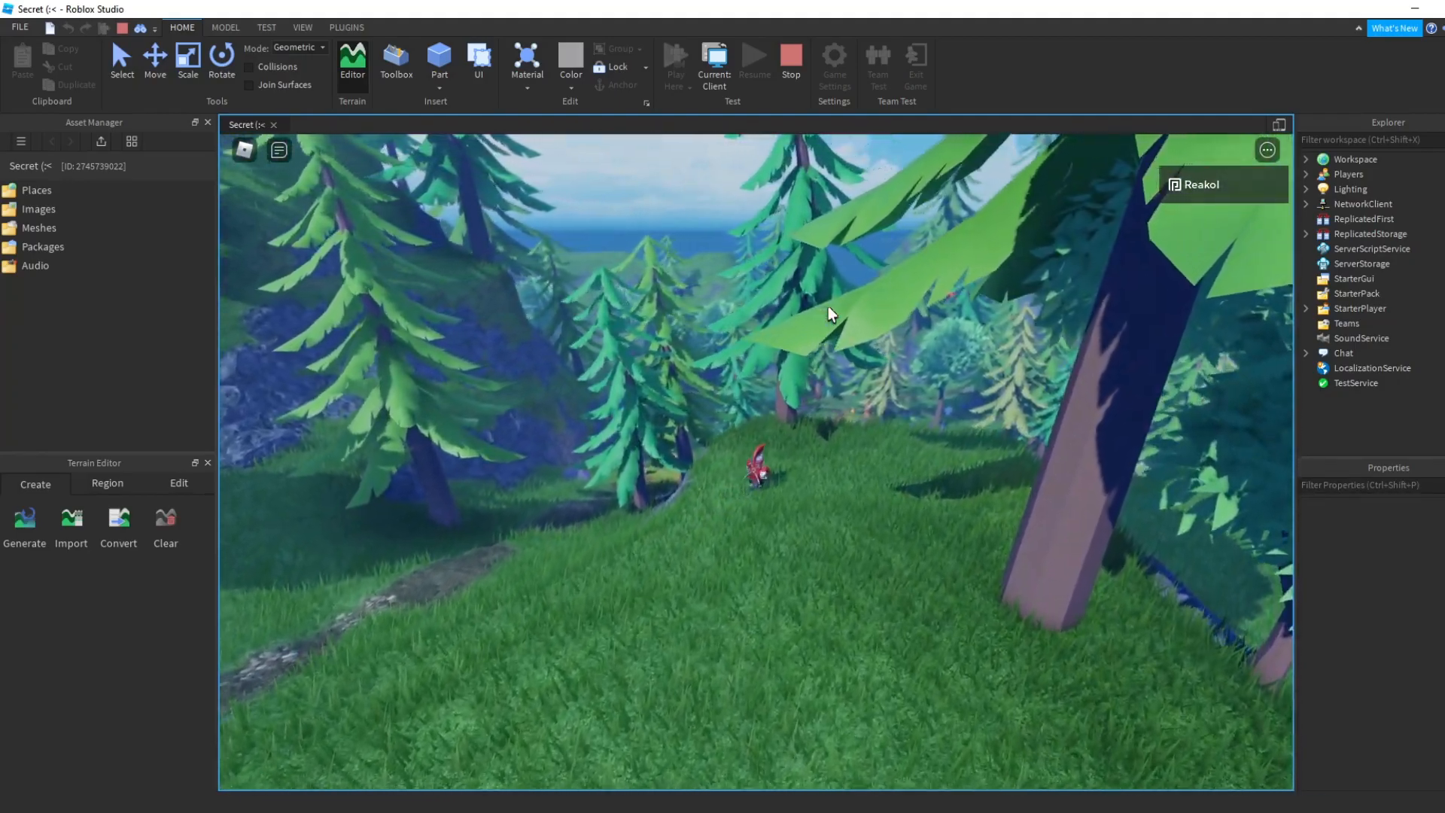
- Run across the hilltop and down through the forest, examining the landscape from several angles
right_drag(873, 486, 856, 502)
key(w)
right_drag(846, 286, 846, 286)
key(w)
key(w)
key(w)
right_drag(774, 364, 888, 301)
- Cross the wooden bridge area and follow the torch-lit path towards the Dummy, examining the boulders and pines
key(w)
key(w)
key(w)
key(w)
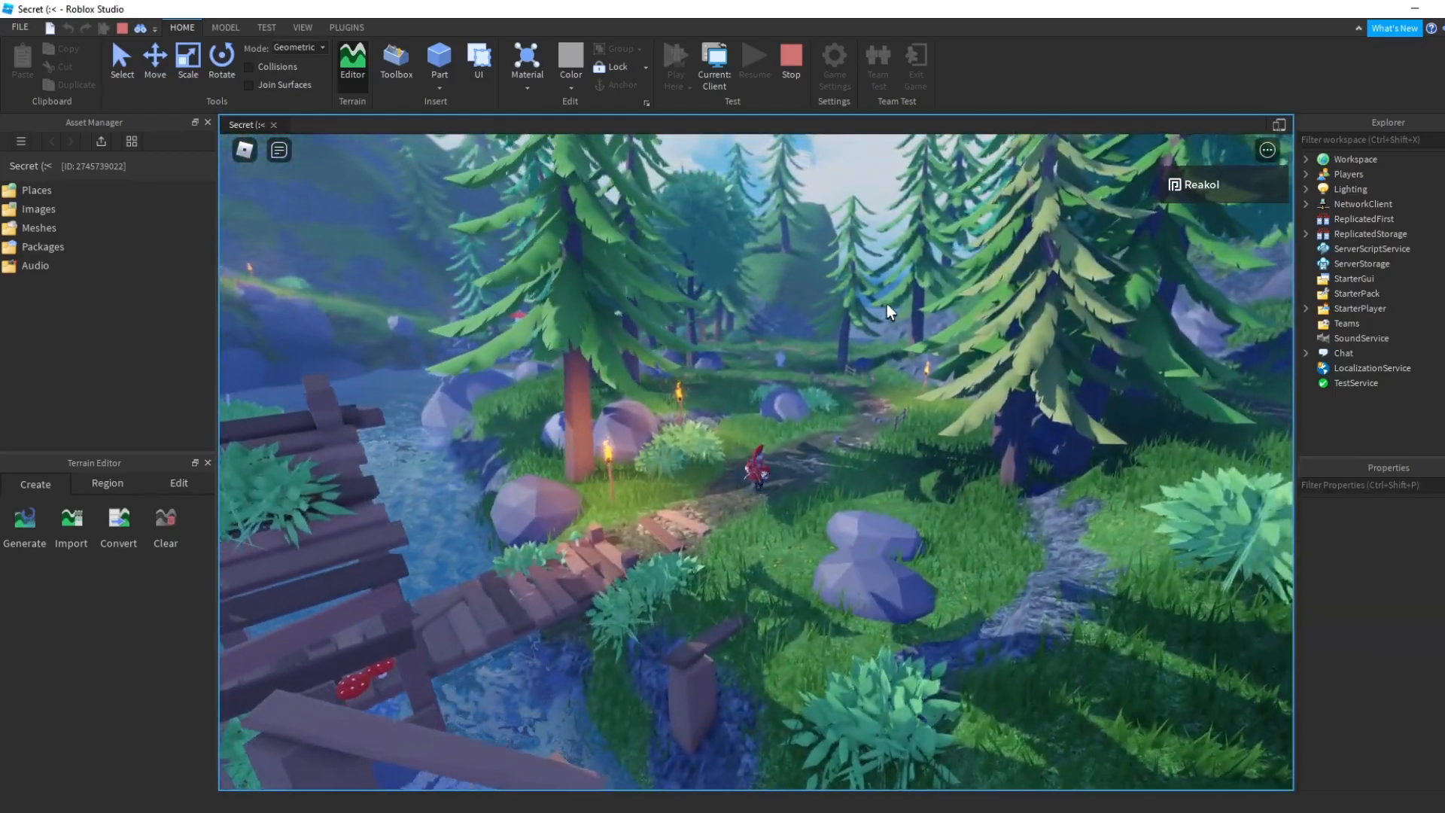
key(w)
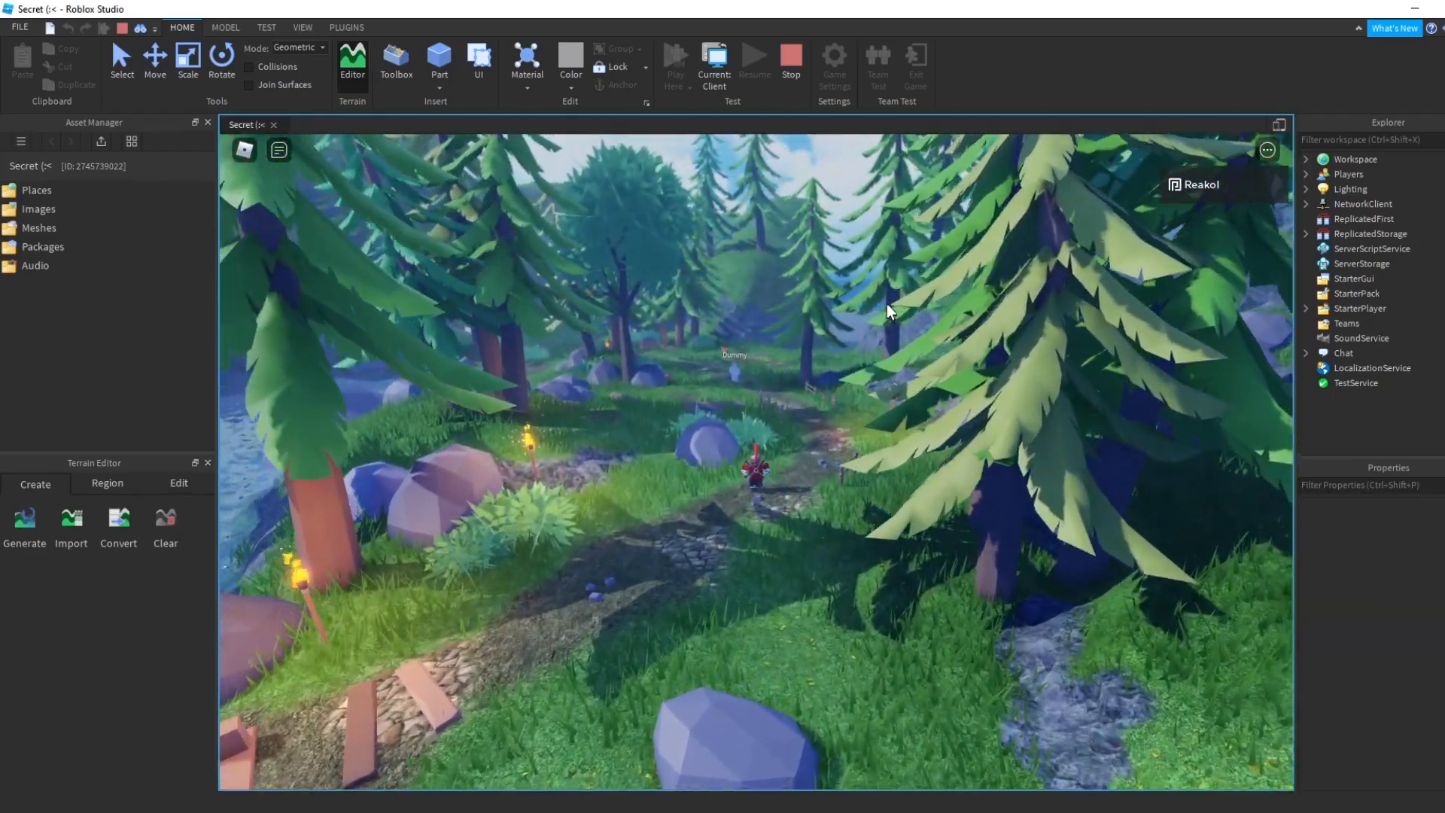
key(w)
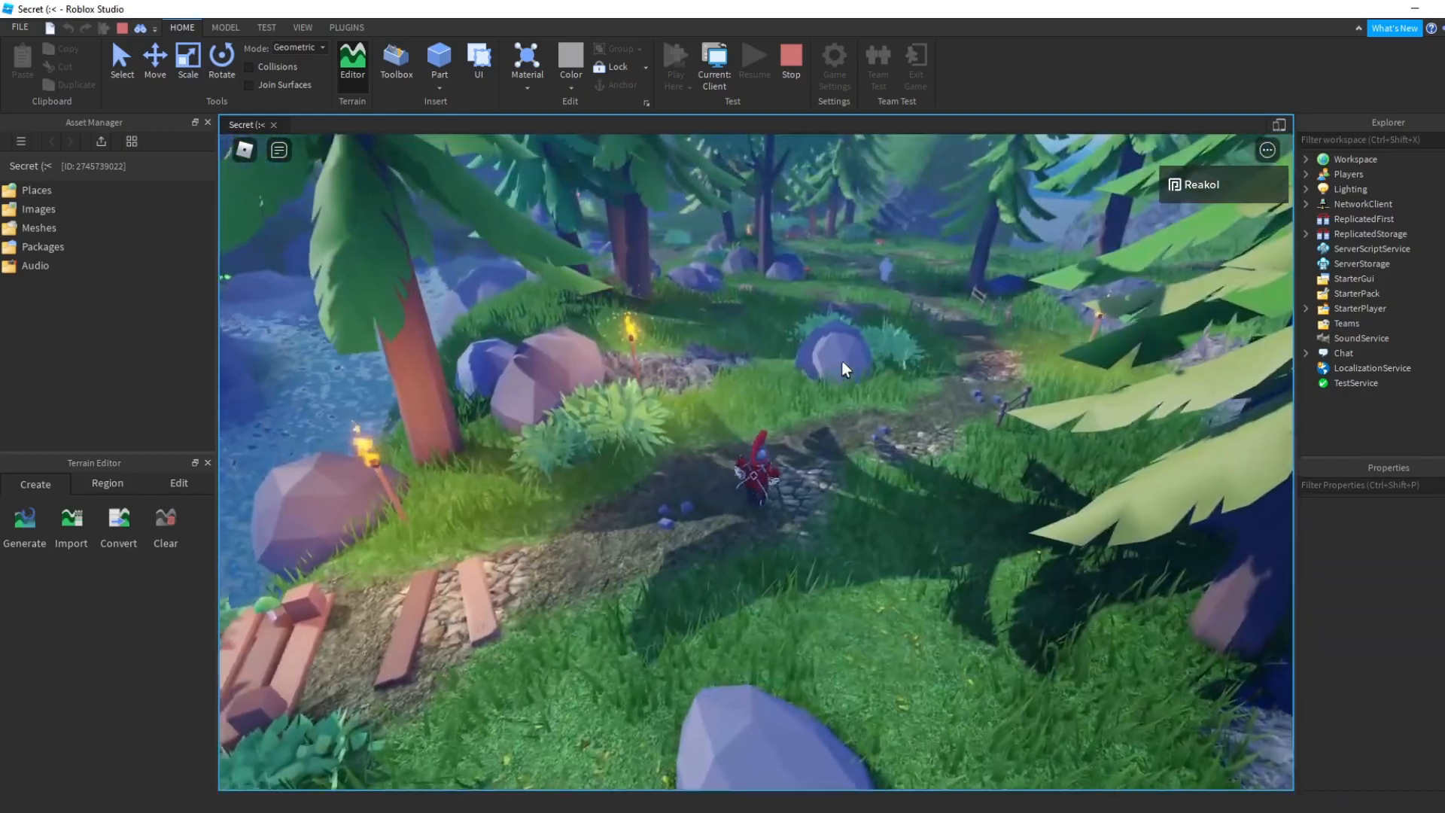
key(w)
right_drag(842, 362, 844, 344)
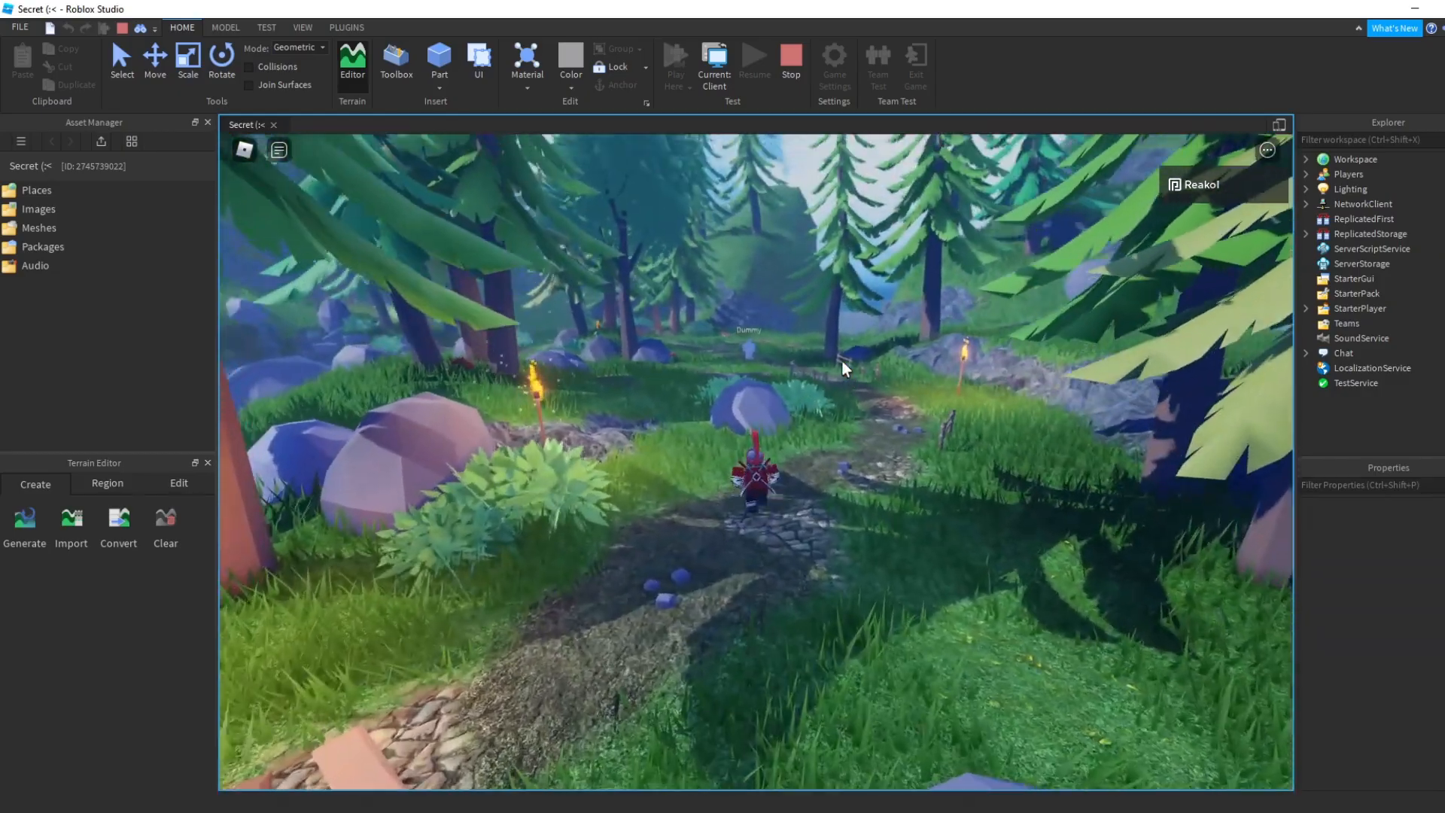